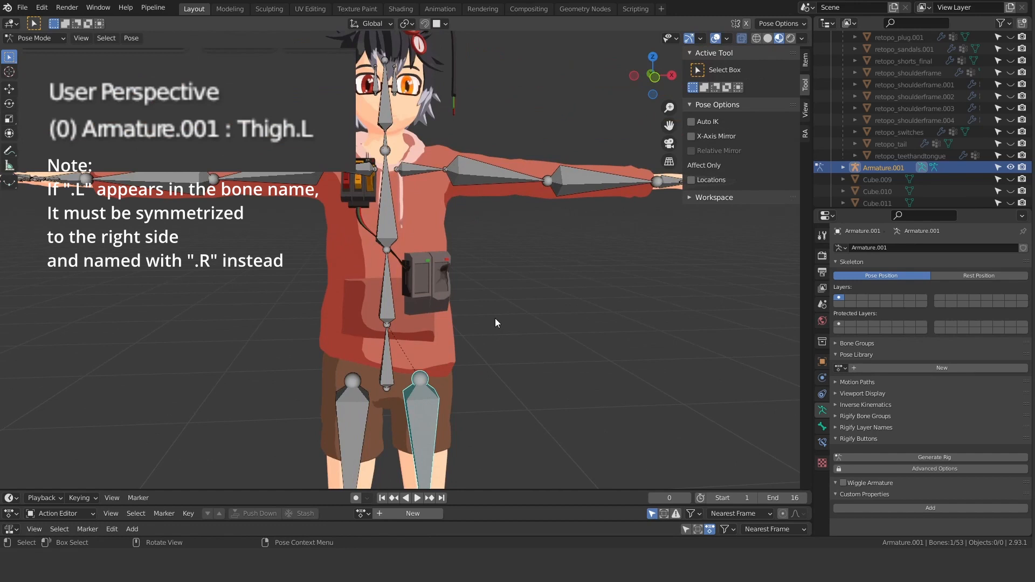
# - Select the bones in turn from the hips through the spine, chest and left arm to the hand to check their names
pyautogui.click(389, 365)
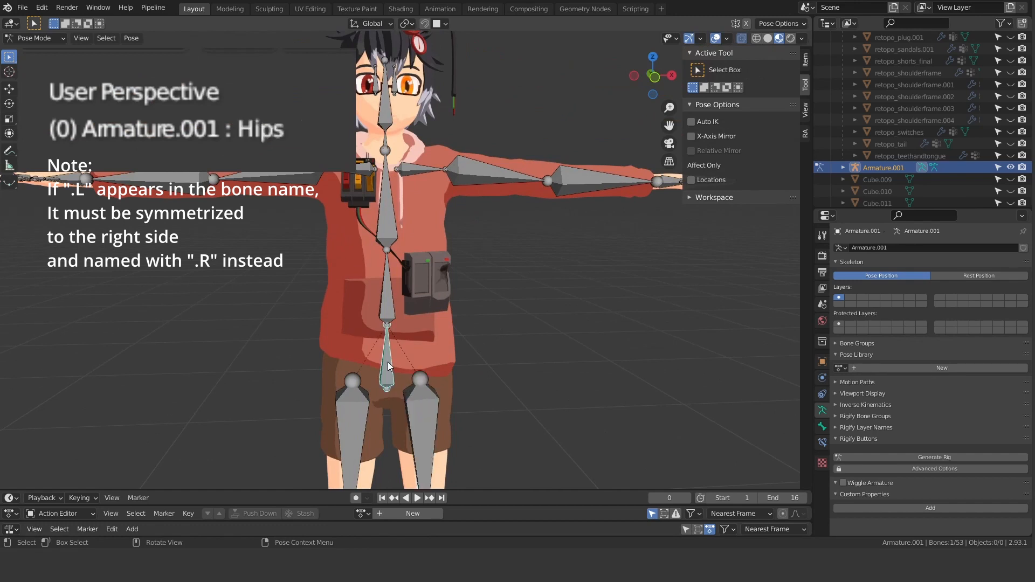
pyautogui.click(389, 302)
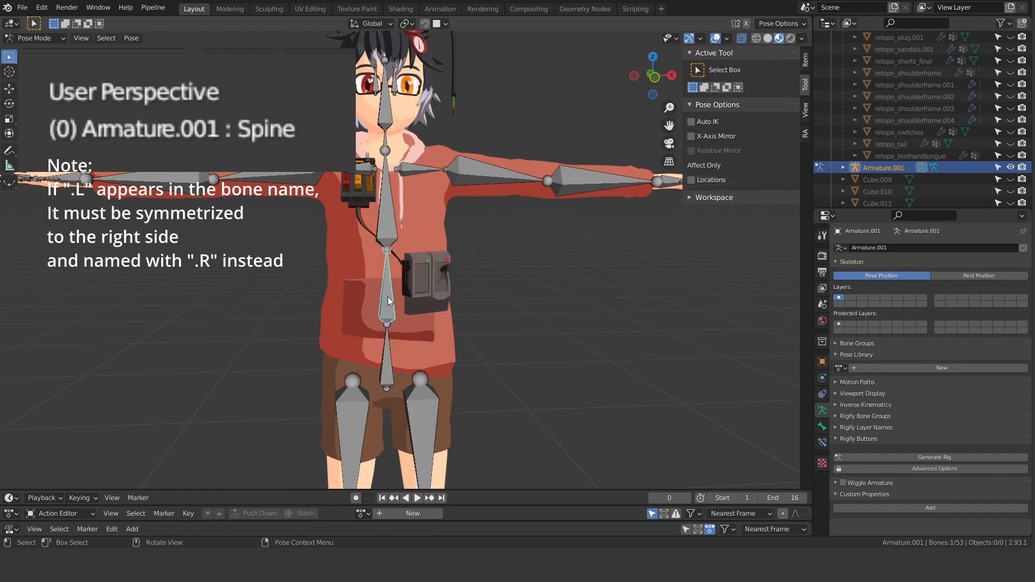
pyautogui.click(383, 219)
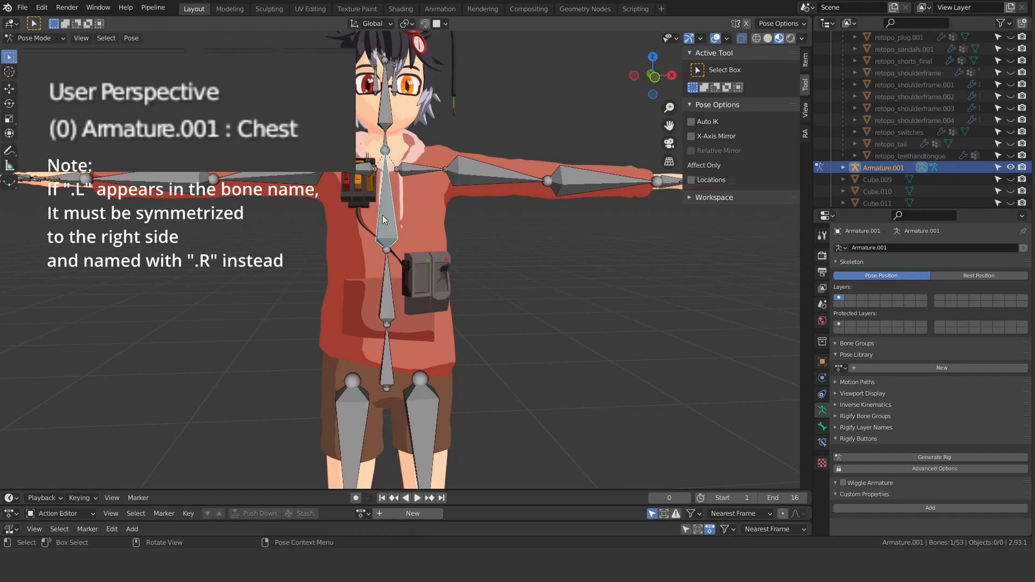
pyautogui.click(416, 171)
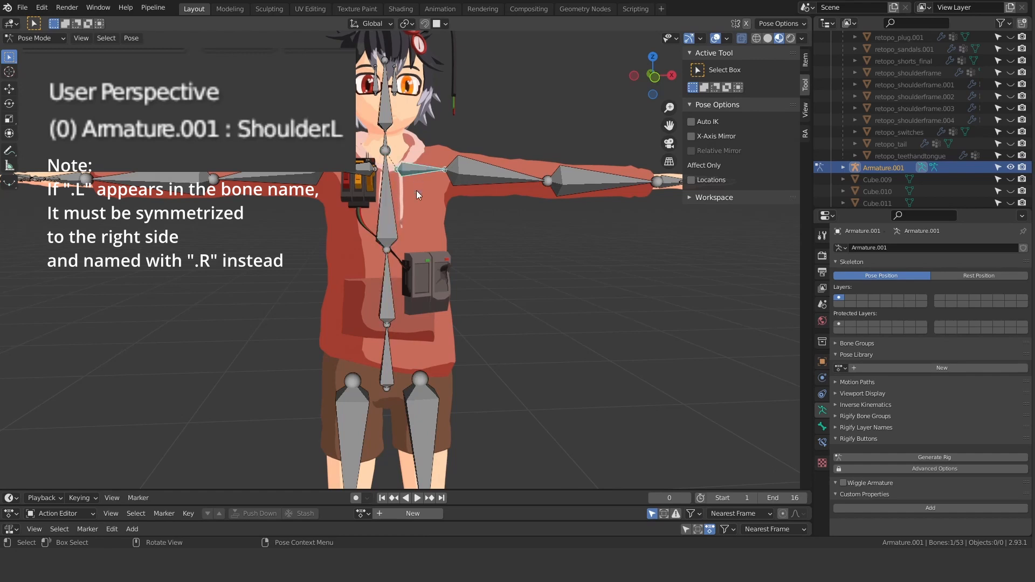
pyautogui.click(493, 174)
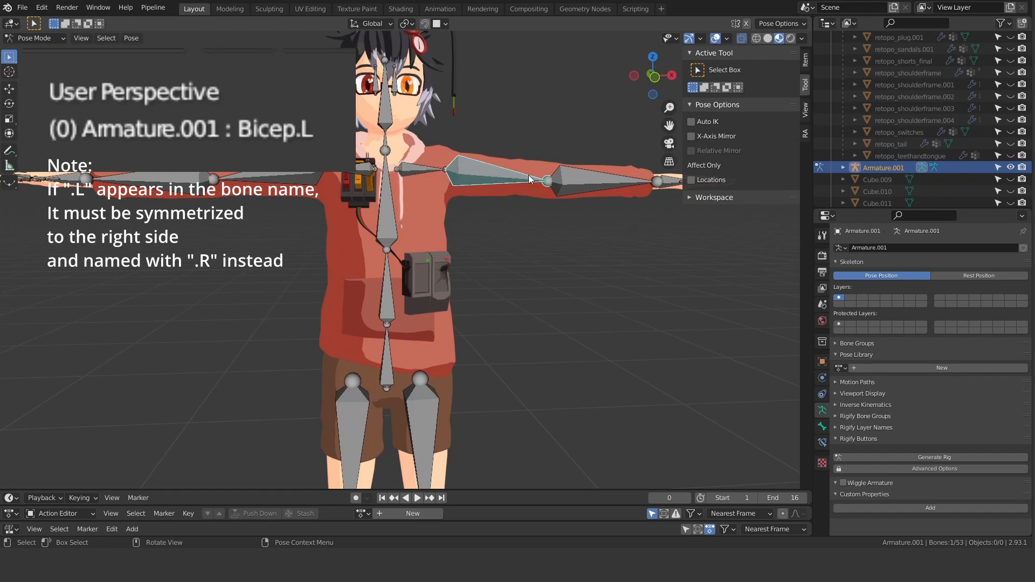
pyautogui.click(591, 186)
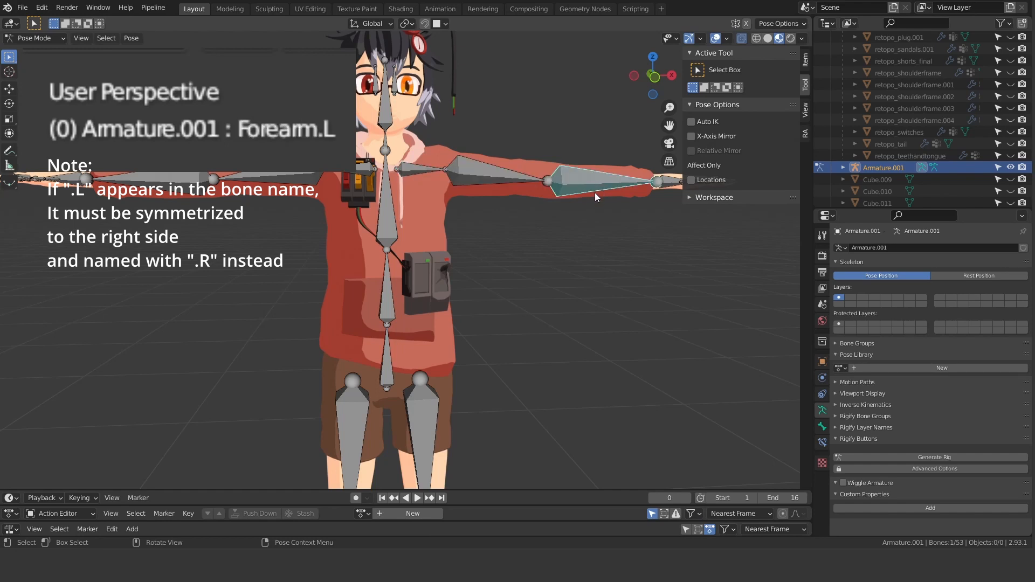
pyautogui.click(668, 182)
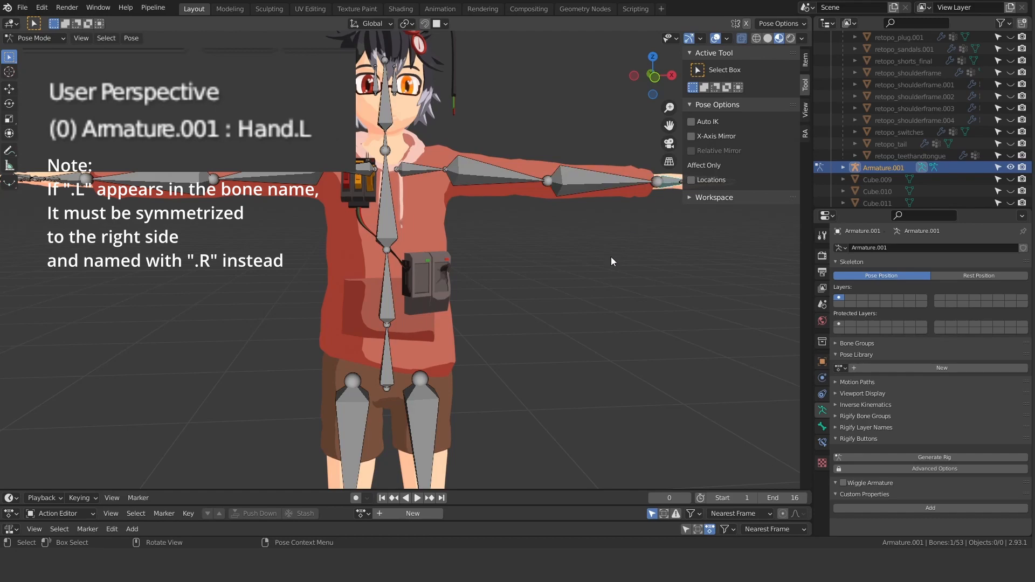
# - Inspect the left hand up close and select its three thumb bones in turn to check their names
pyautogui.moveTo(625, 254); pyautogui.dragTo(494, 267, button='middle')
pyautogui.scroll(4, 486, 273)
pyautogui.scroll(3, 466, 218)
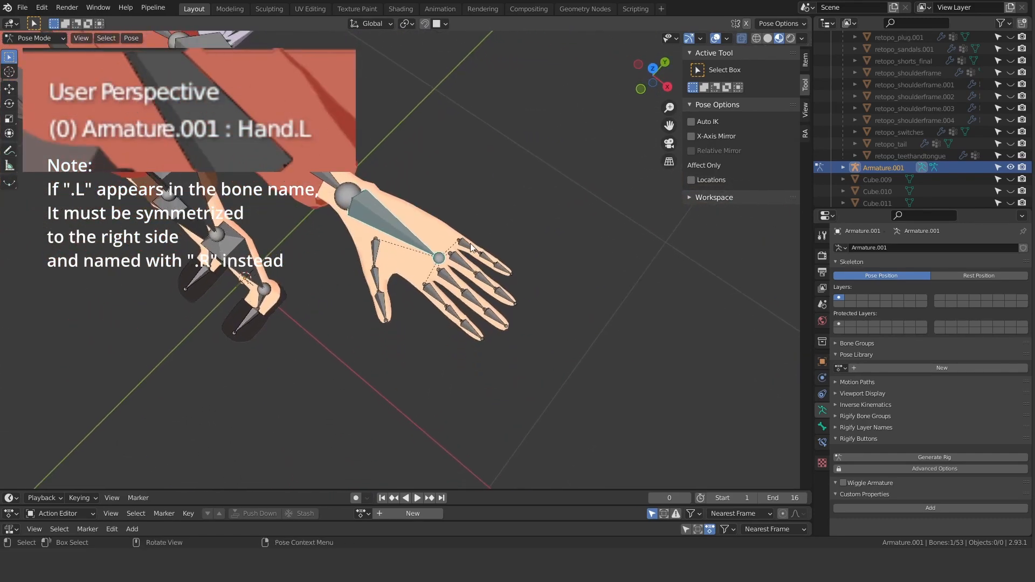
pyautogui.click(355, 247)
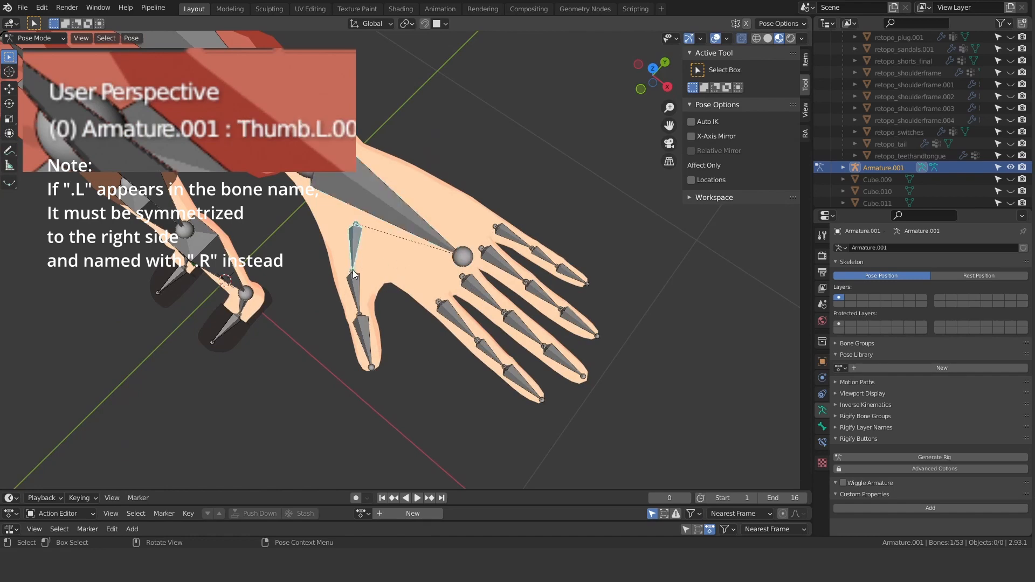
pyautogui.click(354, 293)
pyautogui.click(364, 341)
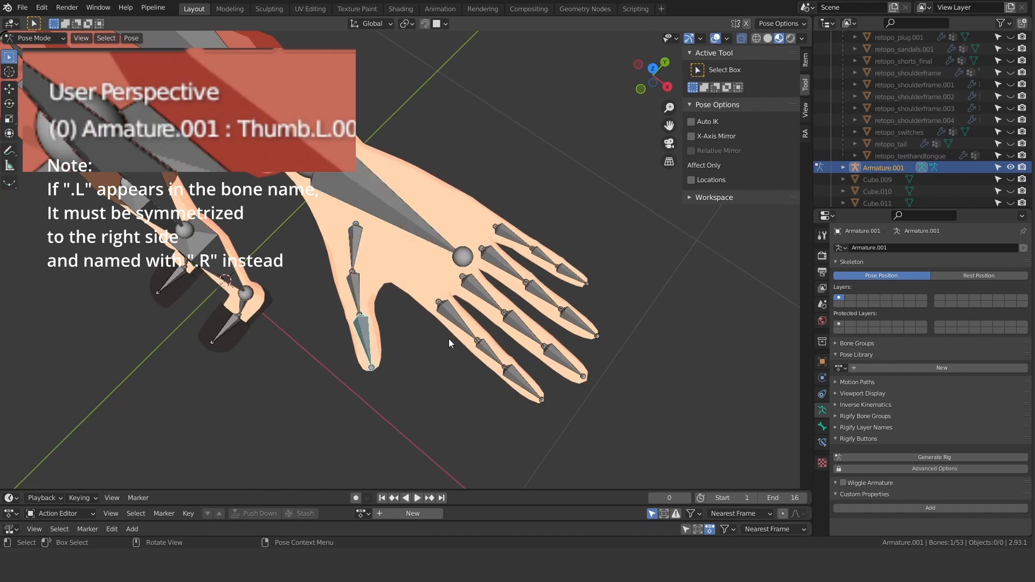
# - Check the names of the three index-finger and three middle-finger bones in the left hand, selecting each from base to tip
pyautogui.click(452, 315)
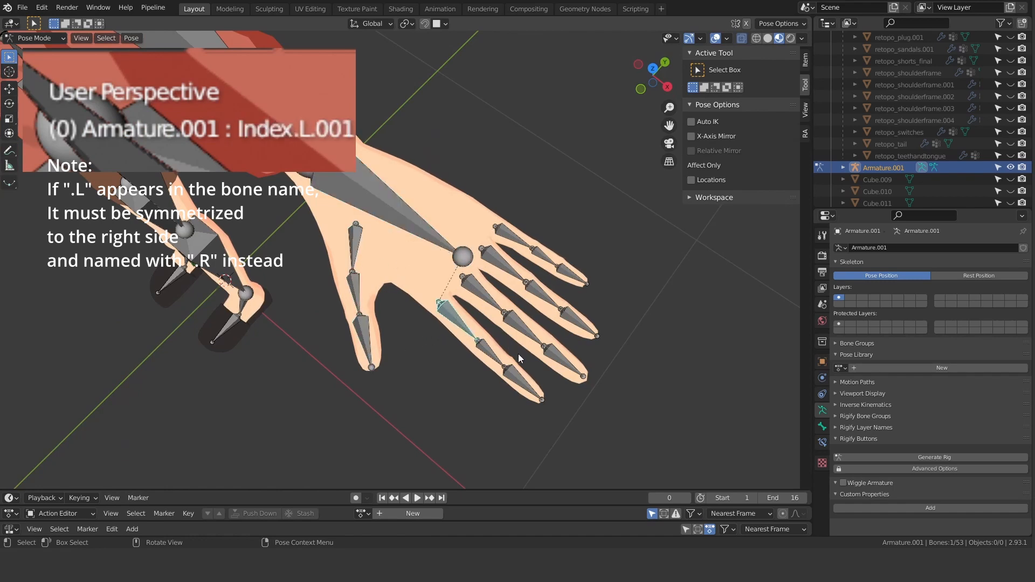
pyautogui.click(488, 356)
pyautogui.click(522, 385)
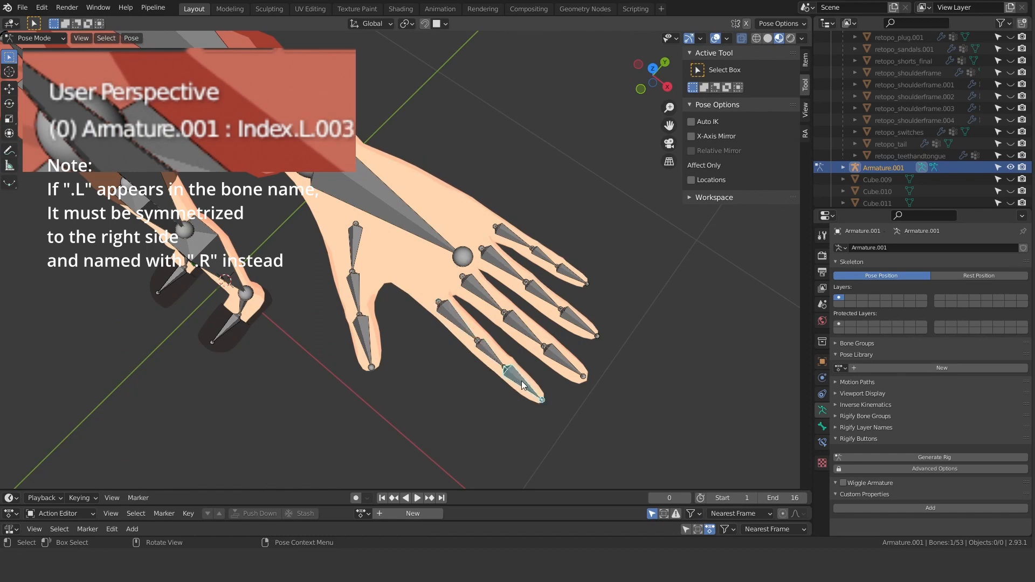
pyautogui.click(470, 286)
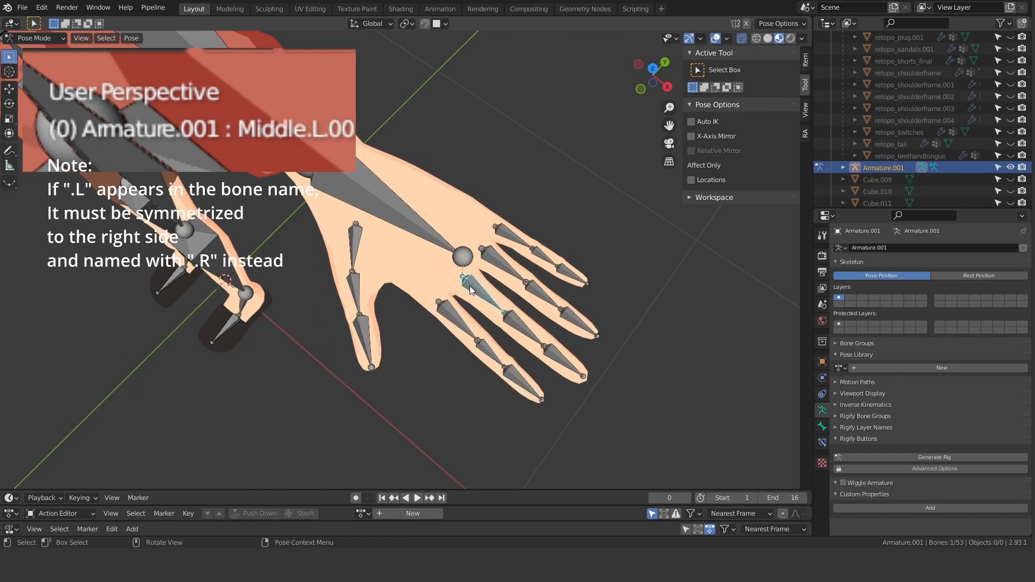
pyautogui.click(524, 327)
pyautogui.click(569, 364)
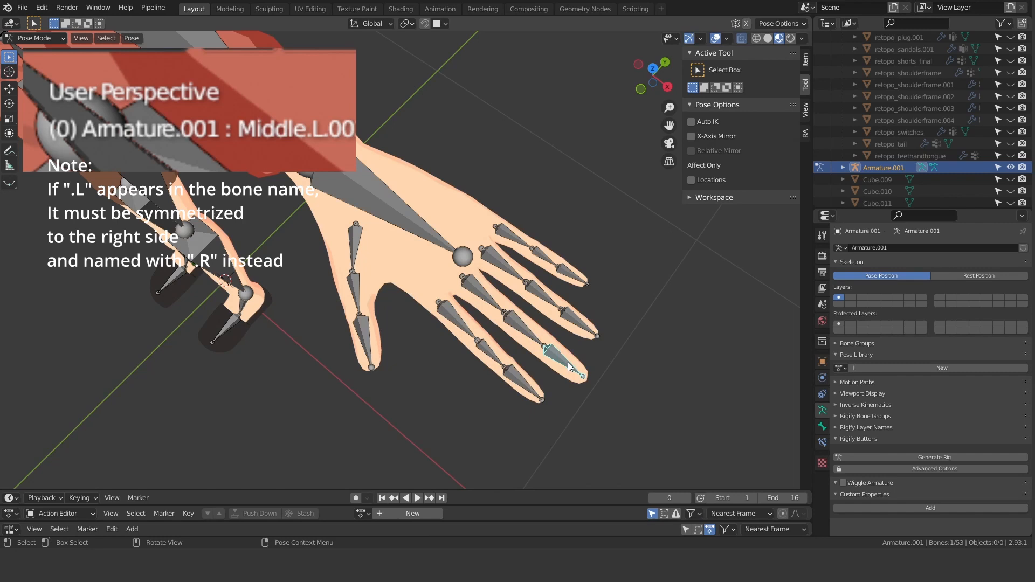
# - Check the names of the left hand's ring-finger and pinky bones, selecting each from base to tip
pyautogui.click(502, 267)
pyautogui.click(550, 300)
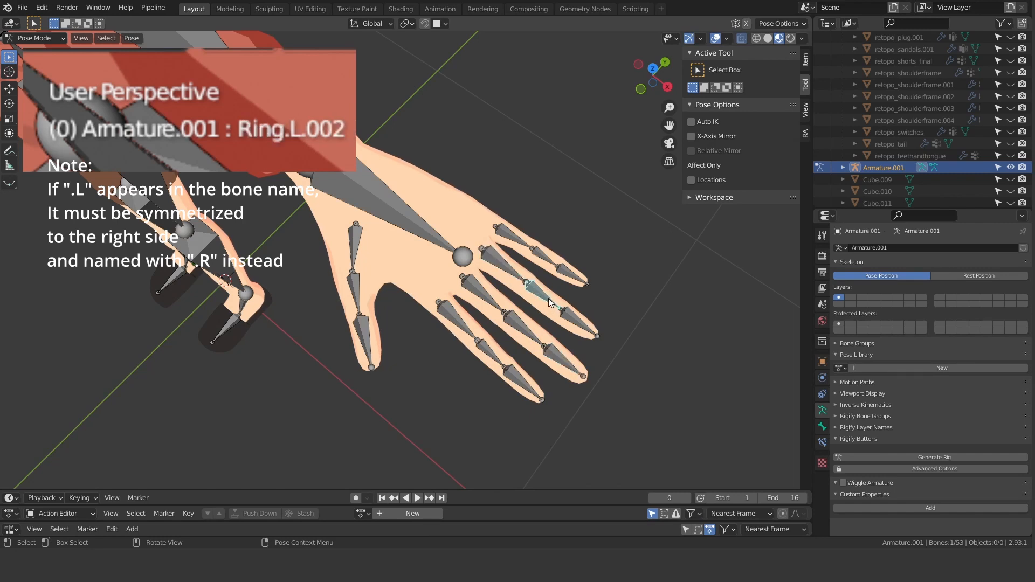
pyautogui.click(580, 325)
pyautogui.click(507, 231)
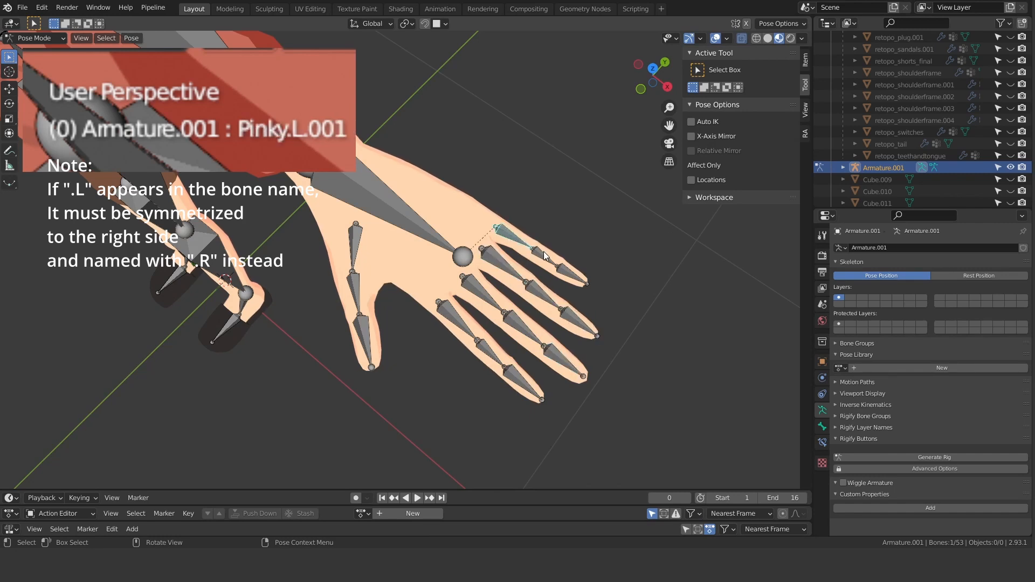
pyautogui.click(543, 252)
pyautogui.click(575, 280)
pyautogui.scroll(-5, 470, 255)
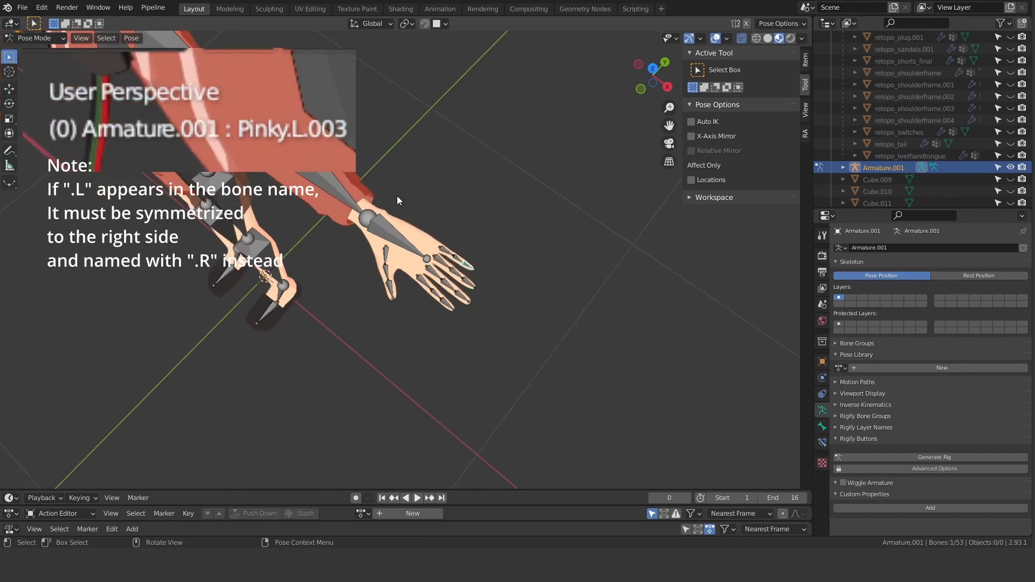
# - Return to the front of the character and select the neck and head bones to check their names
pyautogui.moveTo(330, 184); pyautogui.dragTo(446, 237, button='middle')
pyautogui.click(377, 213)
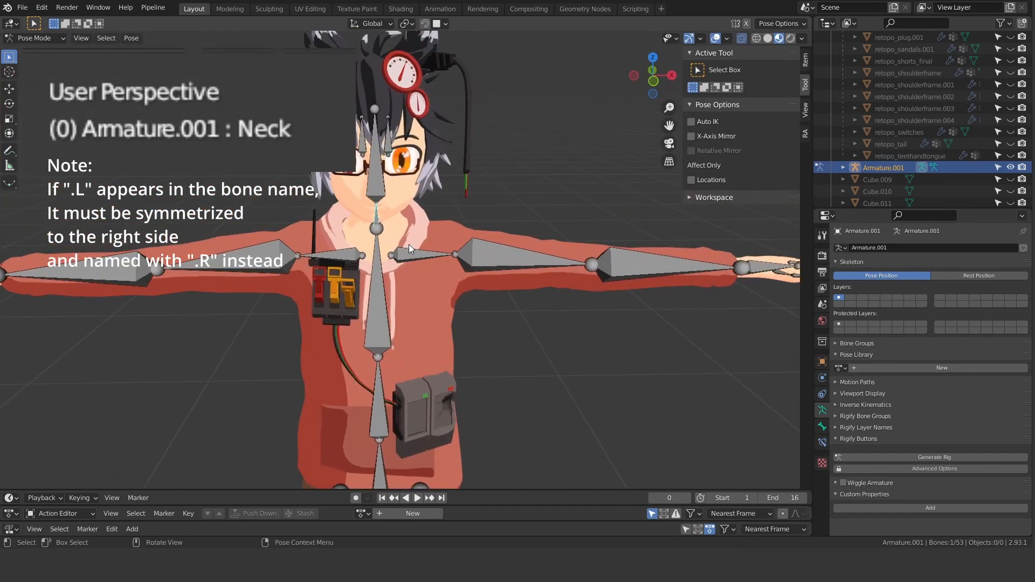
pyautogui.click(371, 181)
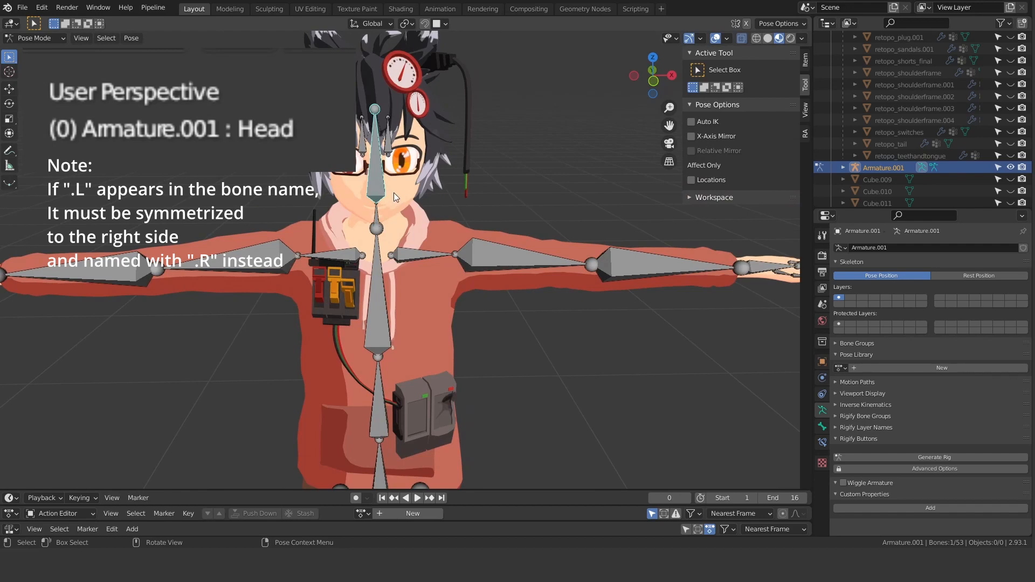
pyautogui.click(389, 140)
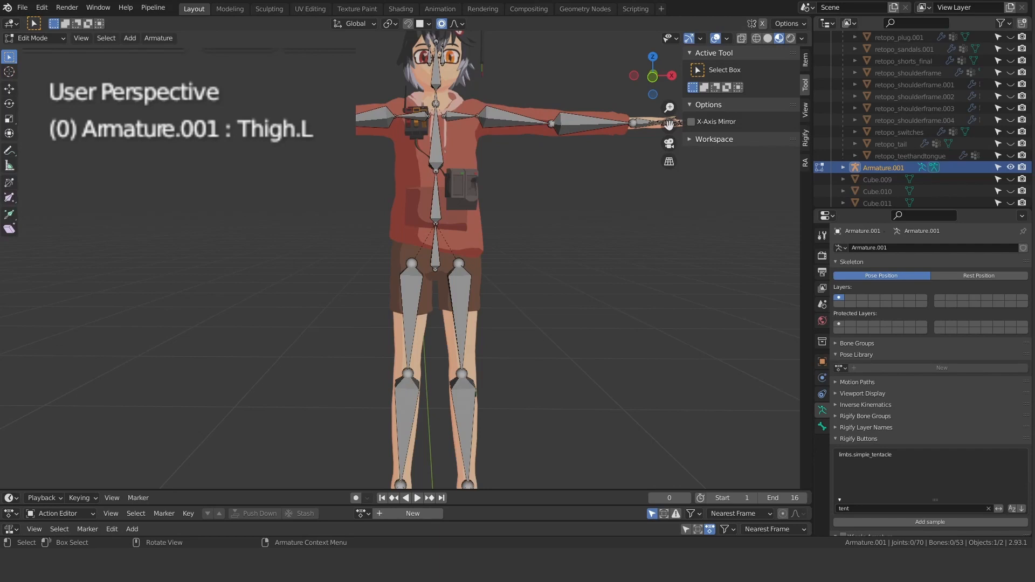
# - Examine how both thigh bones relate to the hips bone by selecting the thighs and the hips in turn
pyautogui.scroll(5, 405, 261)
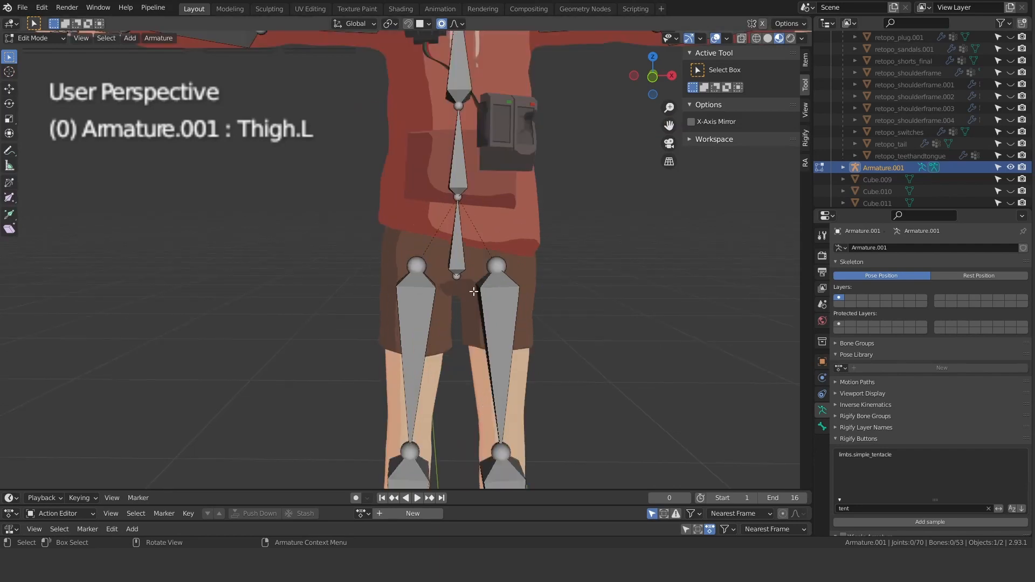
pyautogui.click(535, 317)
pyautogui.click(415, 326)
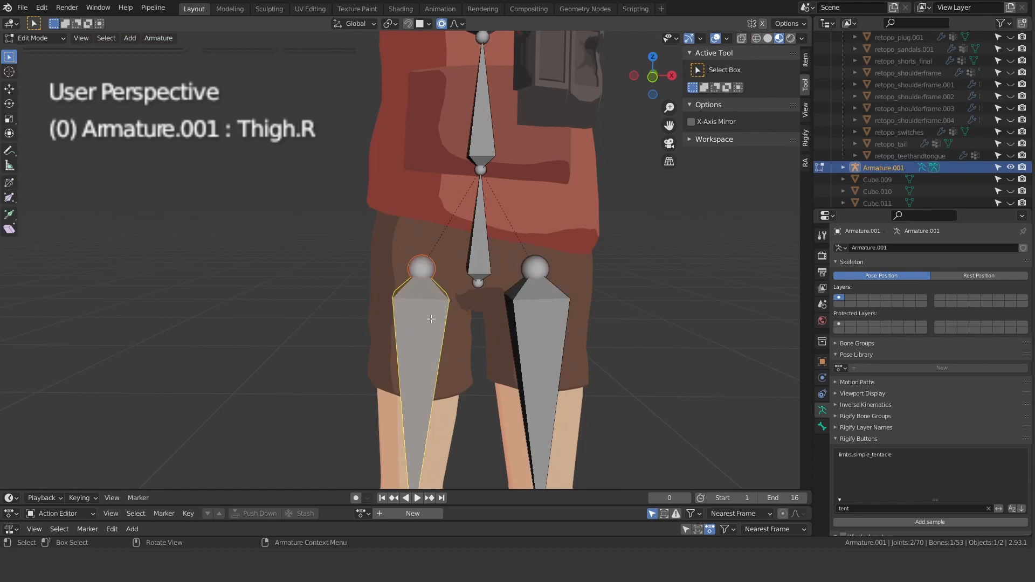
pyautogui.click(523, 290)
pyautogui.click(481, 238)
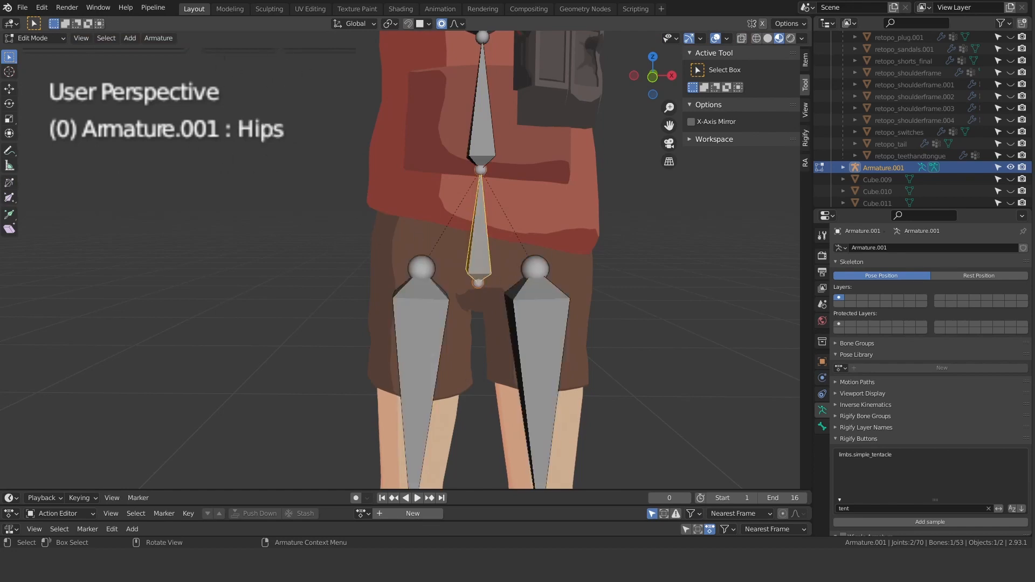
# - Examine how the left and right shoulder bones relate to the chest bone by selecting each of them
pyautogui.scroll(-4, 509, 284)
pyautogui.moveTo(523, 203); pyautogui.dragTo(446, 205, button='middle')
pyautogui.click(456, 209)
pyautogui.keyDown('shift'); pyautogui.moveTo(446, 138); pyautogui.dragTo(462, 221, button='middle'); pyautogui.keyUp('shift')
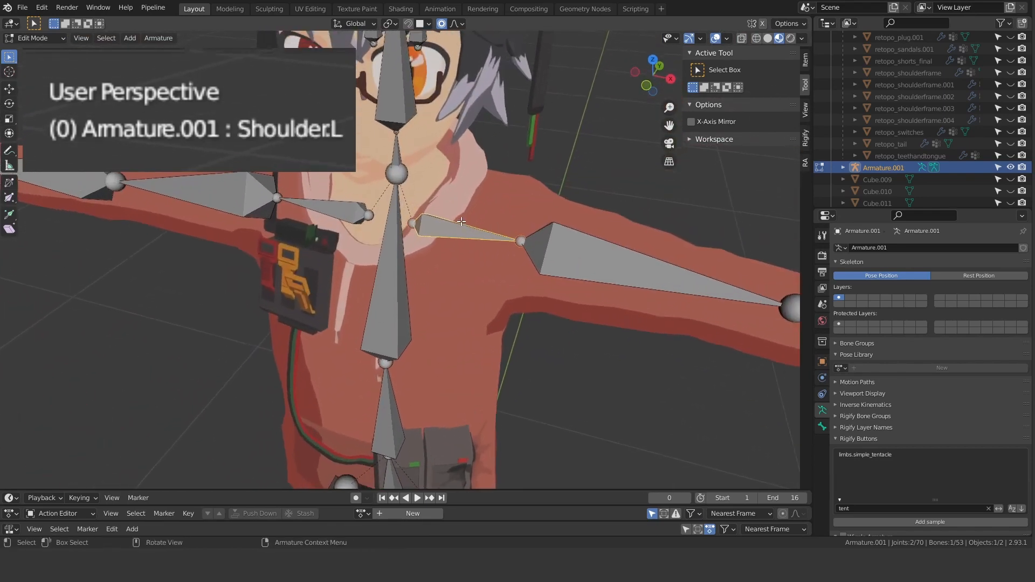
pyautogui.click(340, 212)
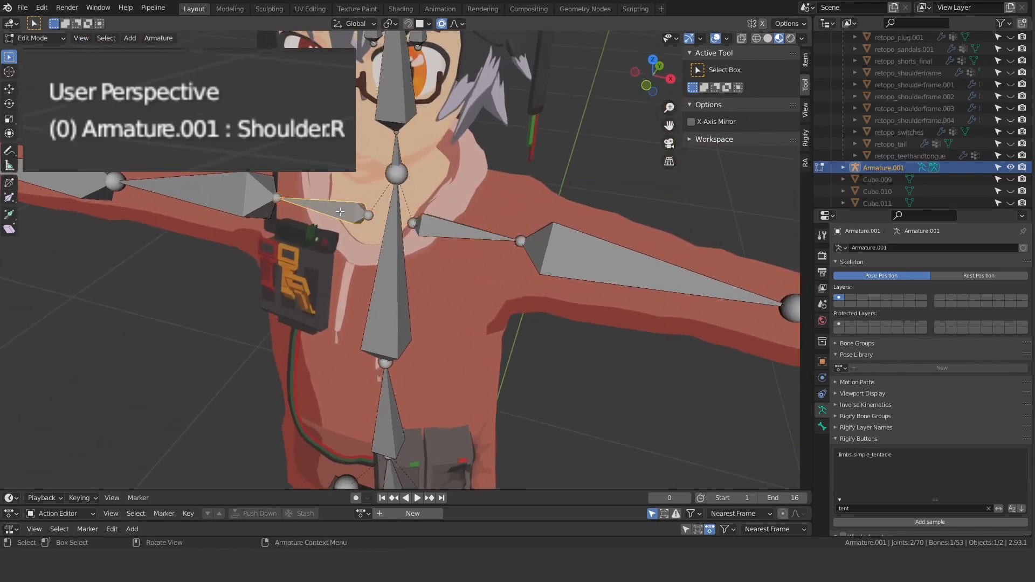
pyautogui.click(402, 269)
pyautogui.scroll(-5, 468, 206)
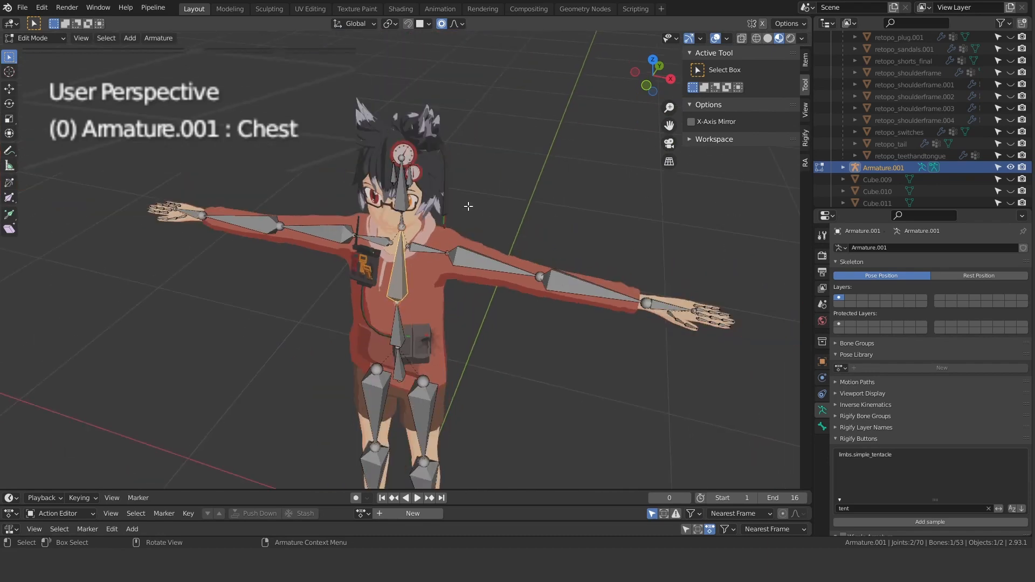
# - Examine how the left hand's finger base bones relate to the hand bone, selecting the finger bases and the hand
pyautogui.moveTo(526, 321); pyautogui.dragTo(466, 199, button='middle')
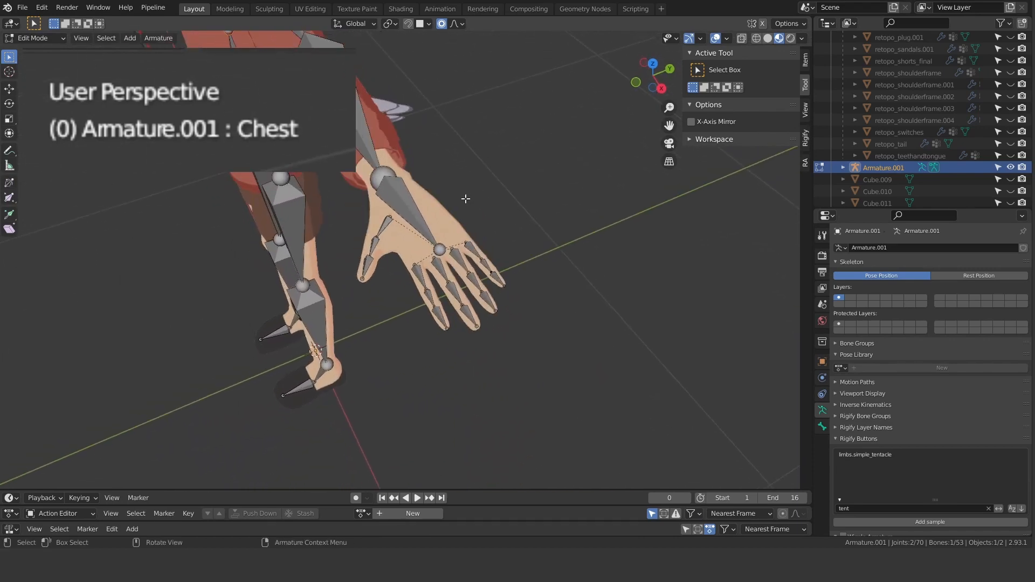
pyautogui.click(389, 222)
pyautogui.click(423, 274)
pyautogui.click(456, 265)
pyautogui.click(468, 247)
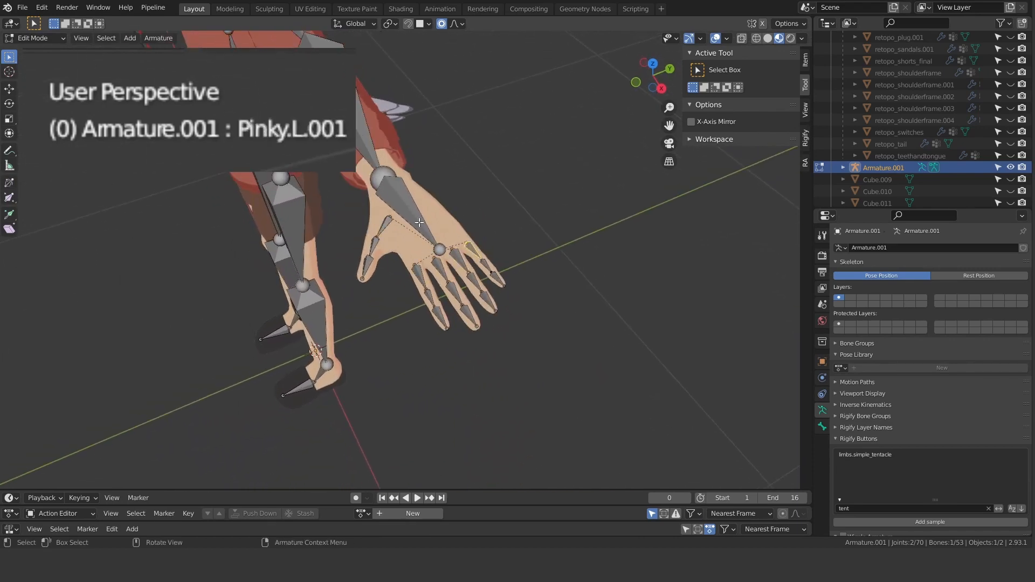
pyautogui.click(412, 210)
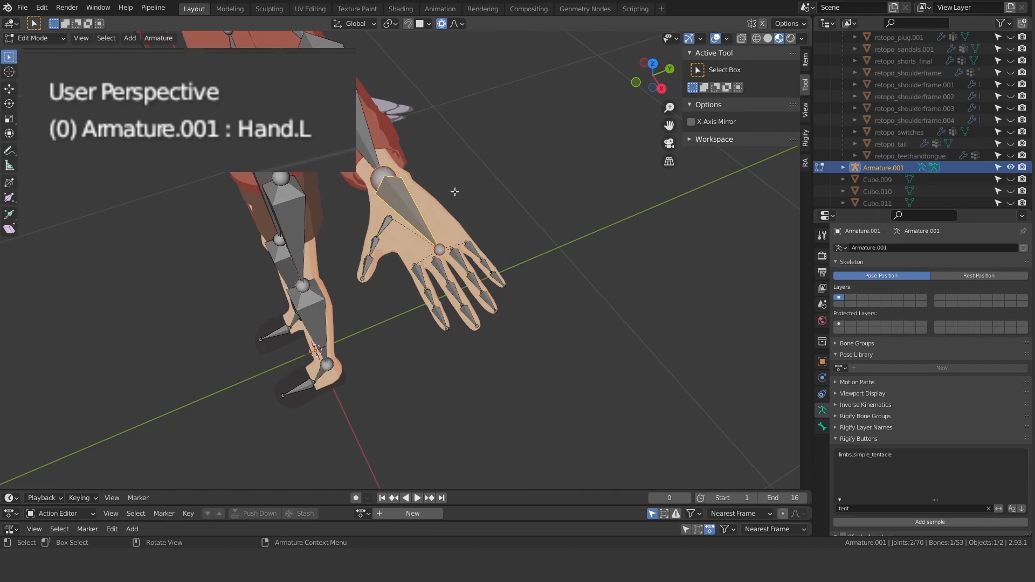
# - Examine how the eye bones relate to the head bone by selecting the left eye bone and the head bone
pyautogui.moveTo(331, 173); pyautogui.dragTo(426, 102, button='middle')
pyautogui.keyDown('shift'); pyautogui.moveTo(418, 108); pyautogui.dragTo(446, 285, button='middle'); pyautogui.keyUp('shift')
pyautogui.scroll(2, 426, 216)
pyautogui.scroll(2, 447, 285)
pyautogui.click(433, 325)
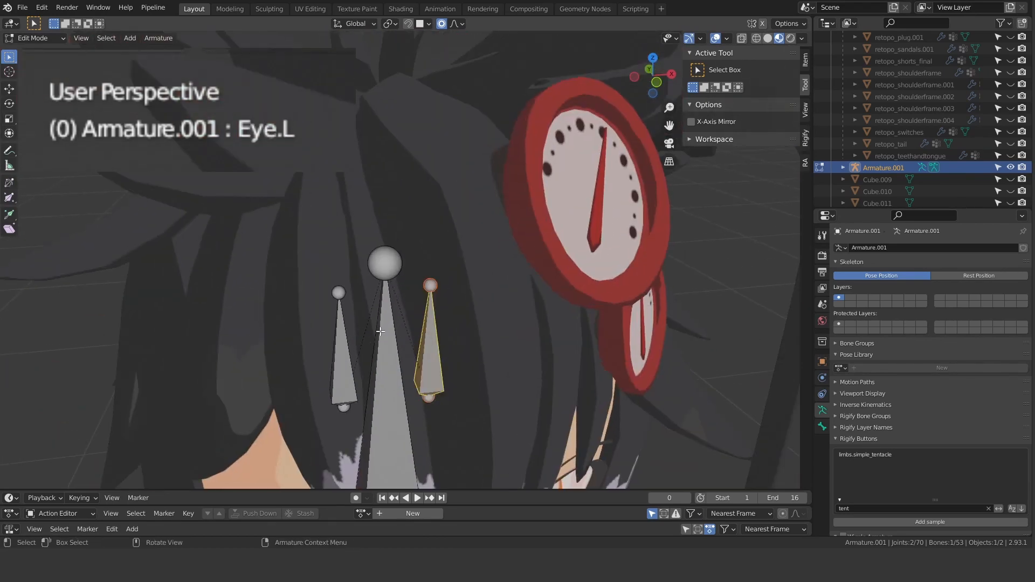
pyautogui.scroll(-4, 378, 348)
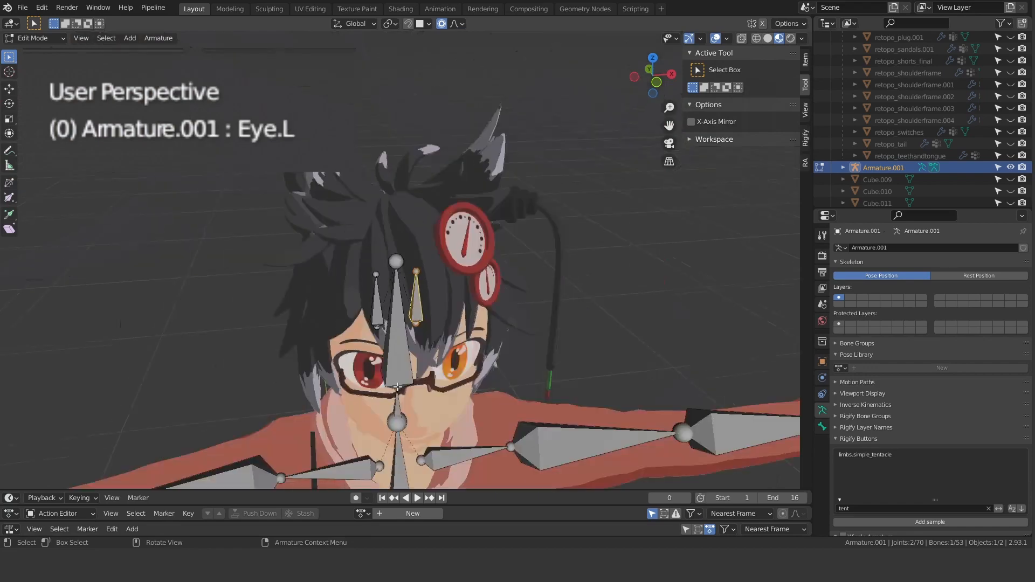
pyautogui.click(398, 336)
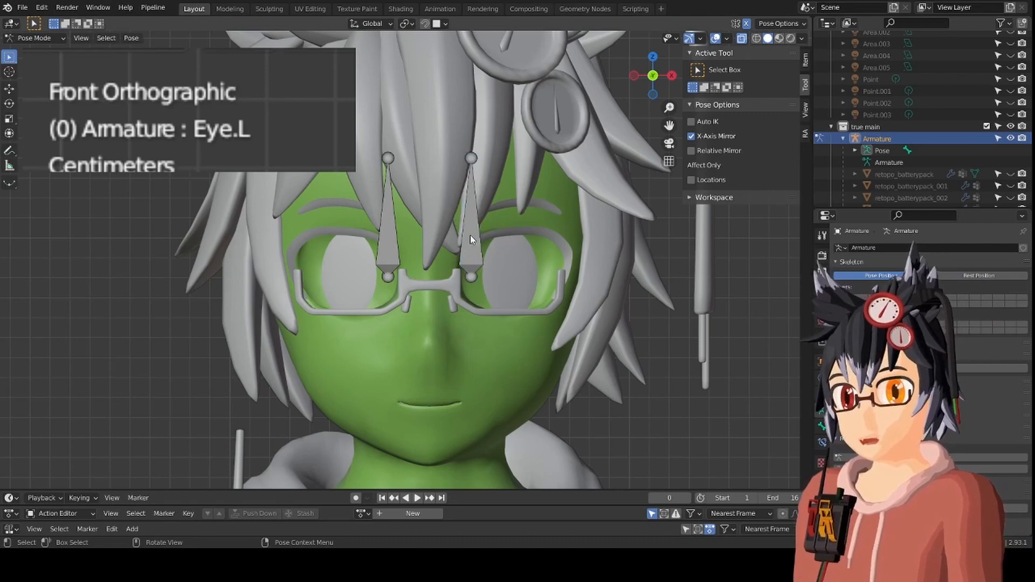
# - Select the right eye bone and annotate a horizontal line across both eyes plus a vertical line through the character's left eye
pyautogui.click(393, 243)
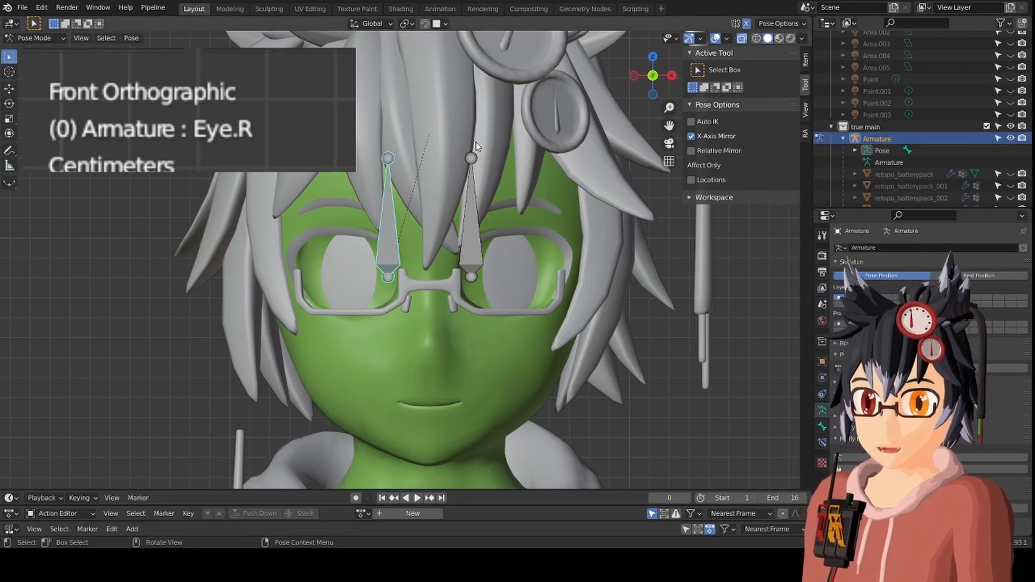
pyautogui.click(8, 151)
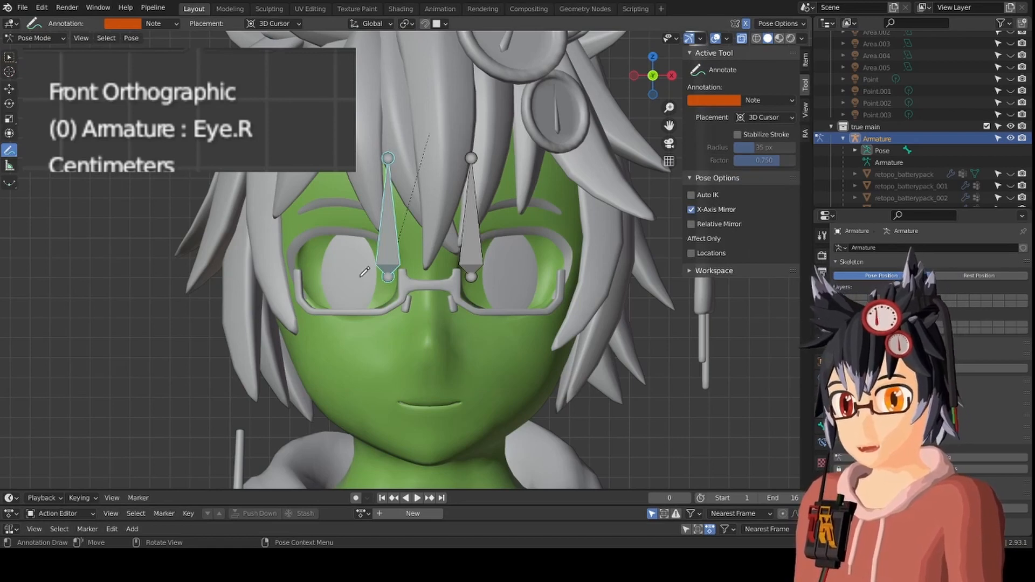
pyautogui.moveTo(316, 278)
pyautogui.mouseDown()
pyautogui.moveTo(556, 279)
pyautogui.moveTo(512, 300)
pyautogui.mouseUp()
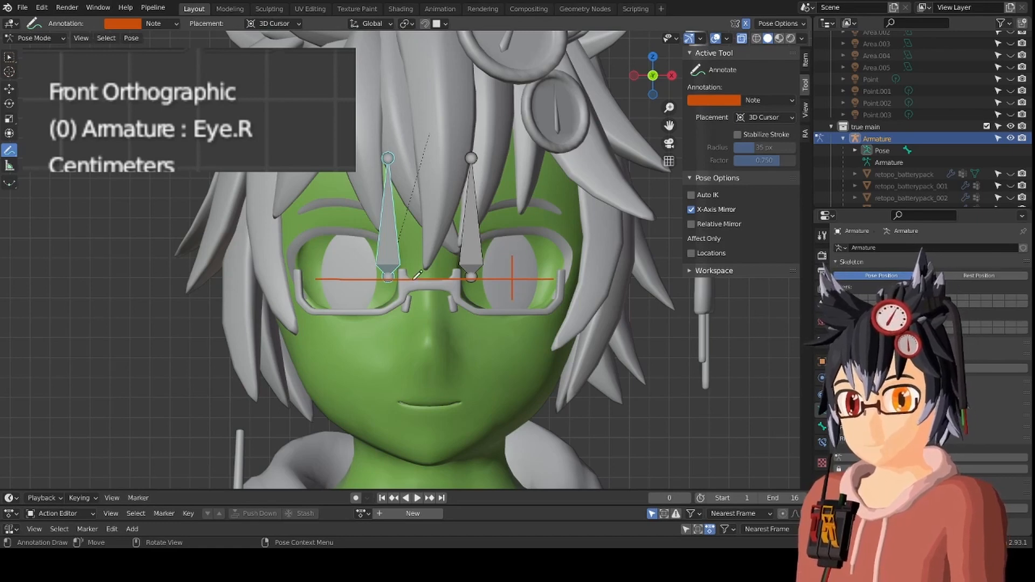
# - Annotate the centres of both eyes, a line joining them, and the base of each eye bone
pyautogui.moveTo(349, 261)
pyautogui.mouseDown()
pyautogui.moveTo(349, 295)
pyautogui.moveTo(350, 269)
pyautogui.mouseUp()
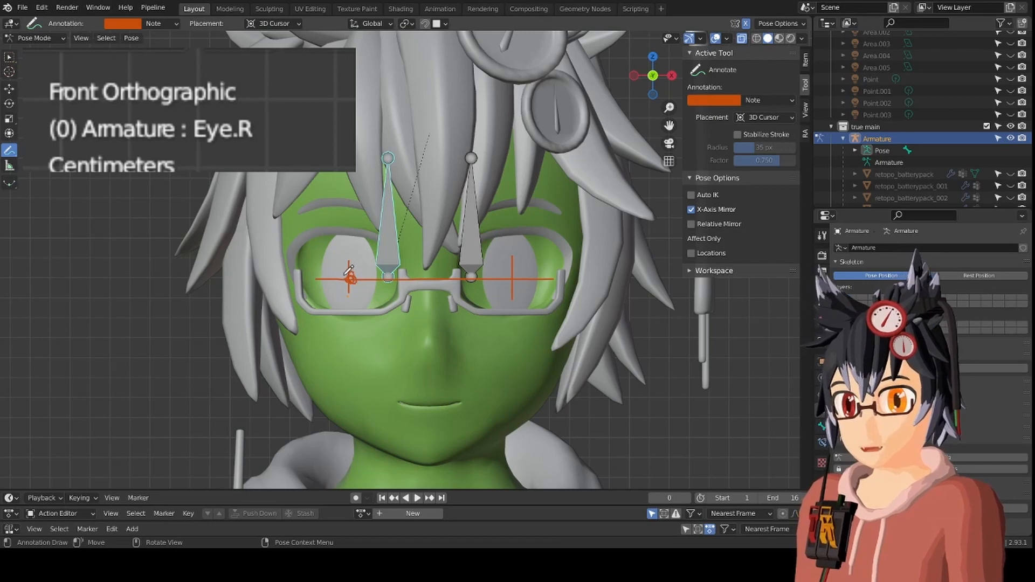
pyautogui.moveTo(510, 269)
pyautogui.mouseDown()
pyautogui.moveTo(522, 278)
pyautogui.moveTo(509, 281)
pyautogui.moveTo(519, 276)
pyautogui.mouseUp()
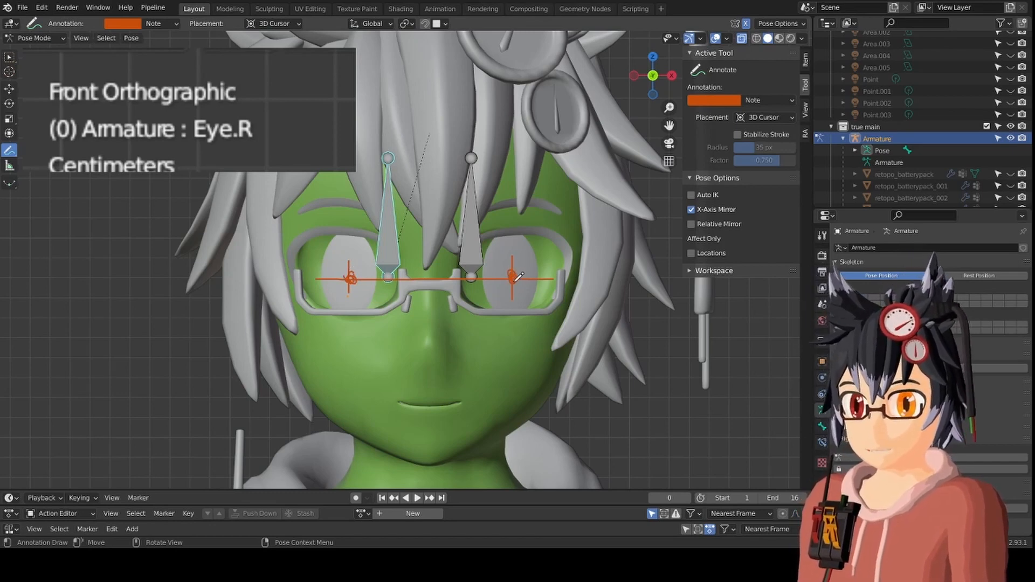
pyautogui.moveTo(359, 273); pyautogui.dragTo(519, 278)
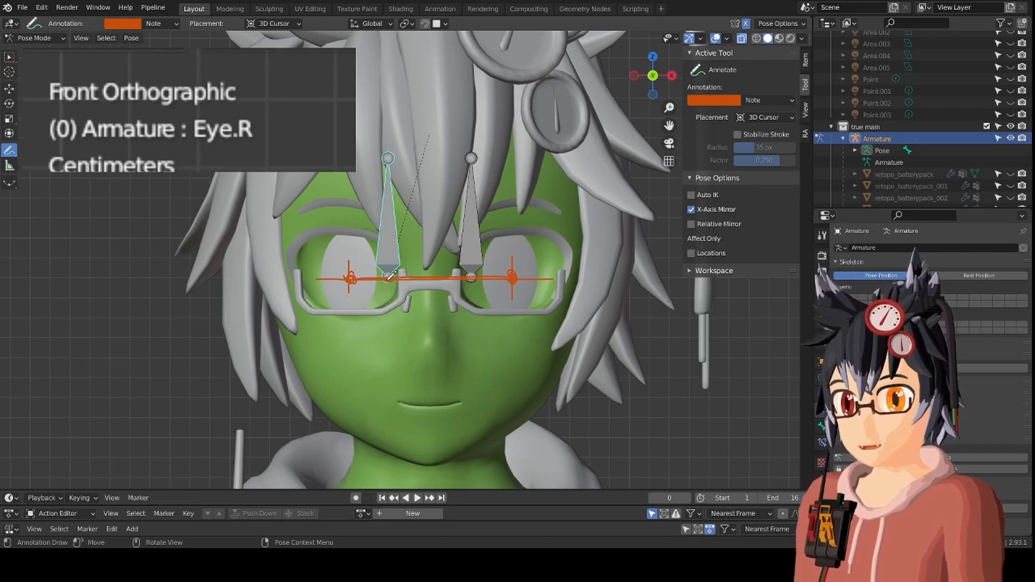
pyautogui.moveTo(391, 275); pyautogui.dragTo(391, 273)
pyautogui.moveTo(480, 276)
pyautogui.mouseDown()
pyautogui.moveTo(469, 272)
pyautogui.moveTo(477, 279)
pyautogui.mouseUp()
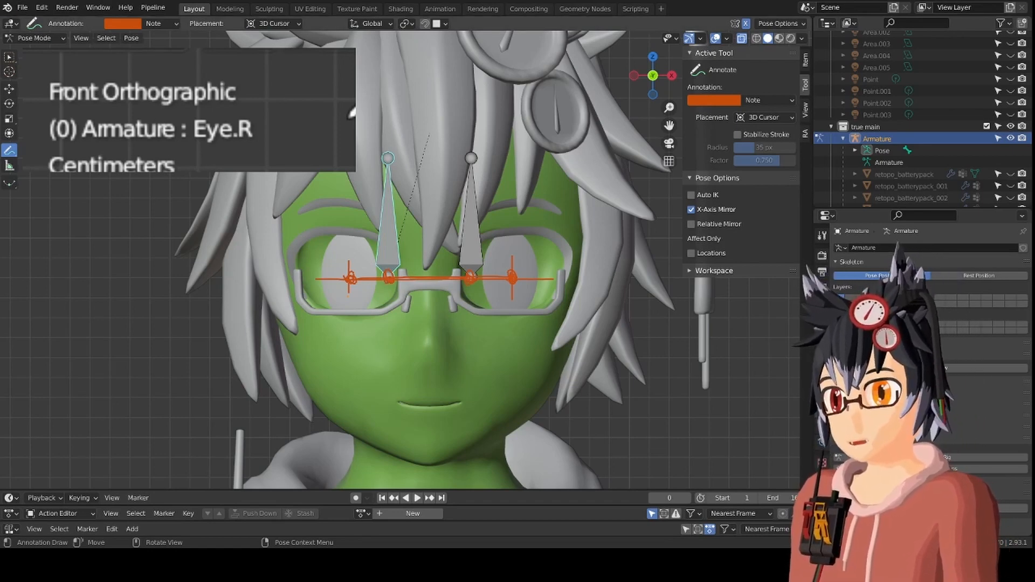
# - Switch from annotating to the Select Box tool and select the character's left eye bone
pyautogui.scroll(-1, 474, 277)
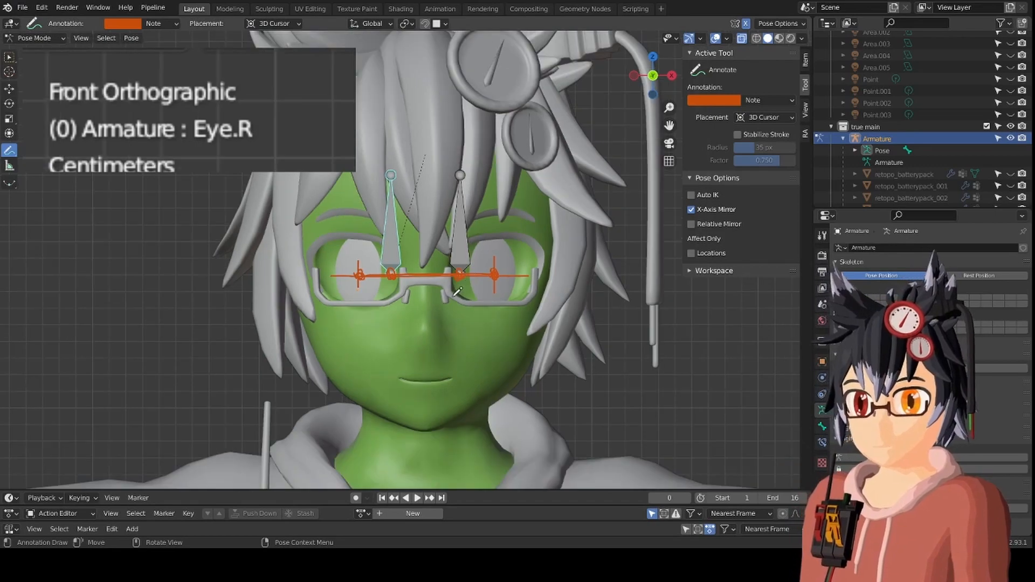
pyautogui.scroll(-1, 460, 260)
pyautogui.moveTo(492, 257); pyautogui.dragTo(440, 283, button='middle')
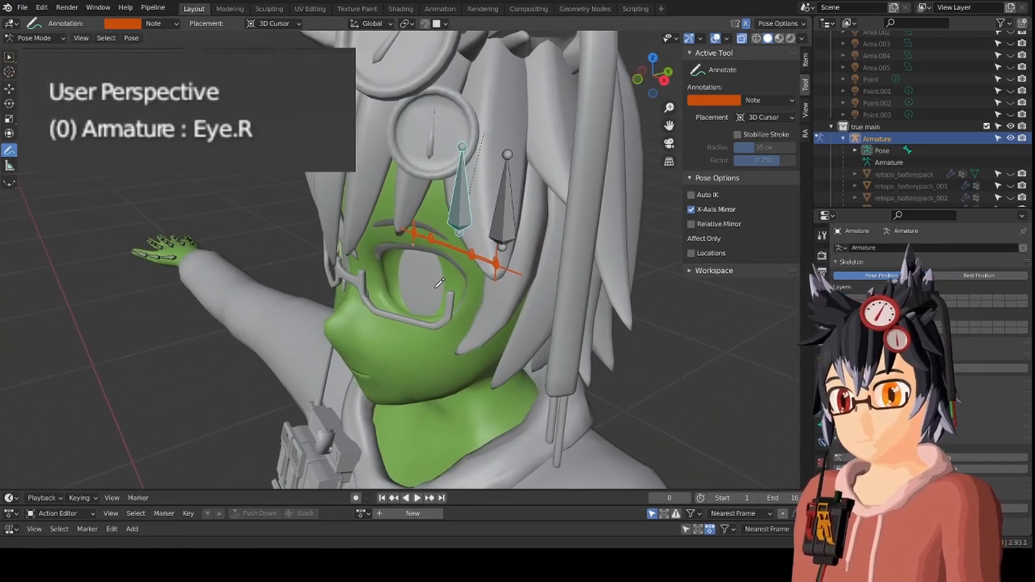
pyautogui.click(10, 57)
pyautogui.moveTo(85, 157)
pyautogui.mouseDown(button='middle')
pyautogui.moveTo(407, 161)
pyautogui.moveTo(441, 208)
pyautogui.moveTo(400, 176)
pyautogui.moveTo(390, 203)
pyautogui.moveTo(413, 221)
pyautogui.moveTo(512, 183)
pyautogui.moveTo(485, 199)
pyautogui.mouseUp(button='middle')
pyautogui.press('KP_1')
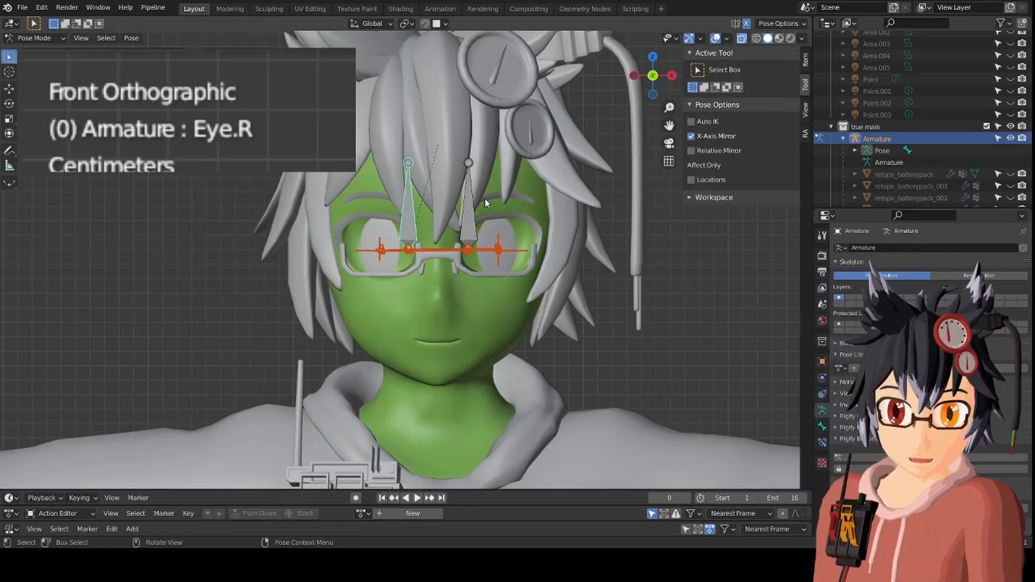
pyautogui.click(484, 219)
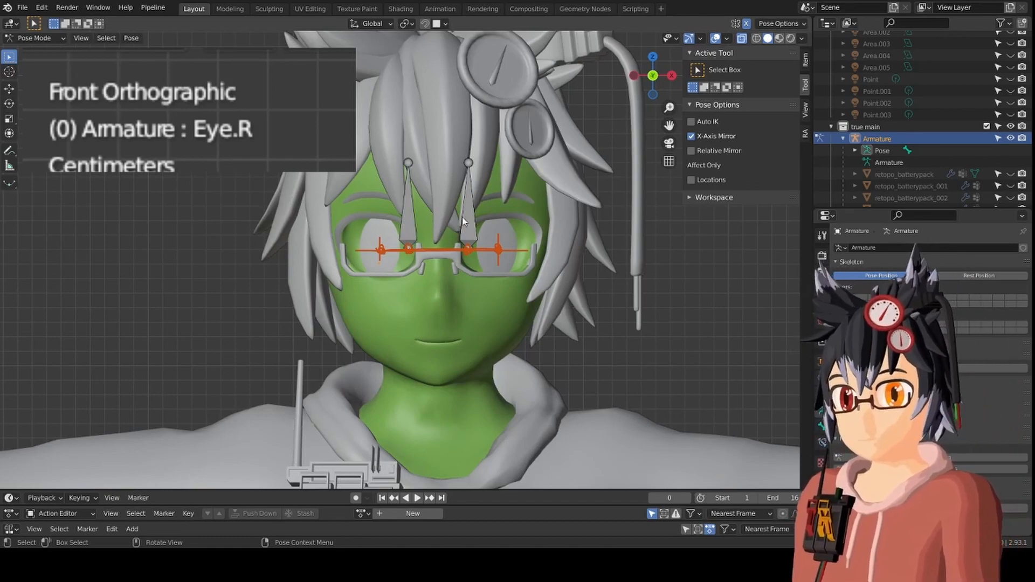
pyautogui.moveTo(461, 217); pyautogui.dragTo(467, 241, button='middle')
pyautogui.click(459, 234)
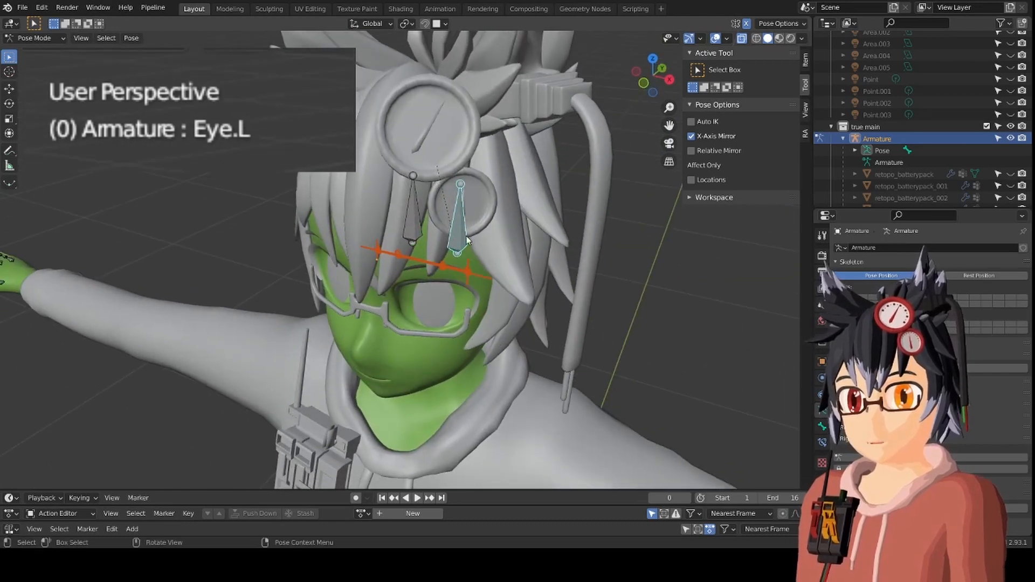
# - Try rotating the left eye bone about the global Z axis, and cancel the rotation
pyautogui.press('r')
pyautogui.press('z')
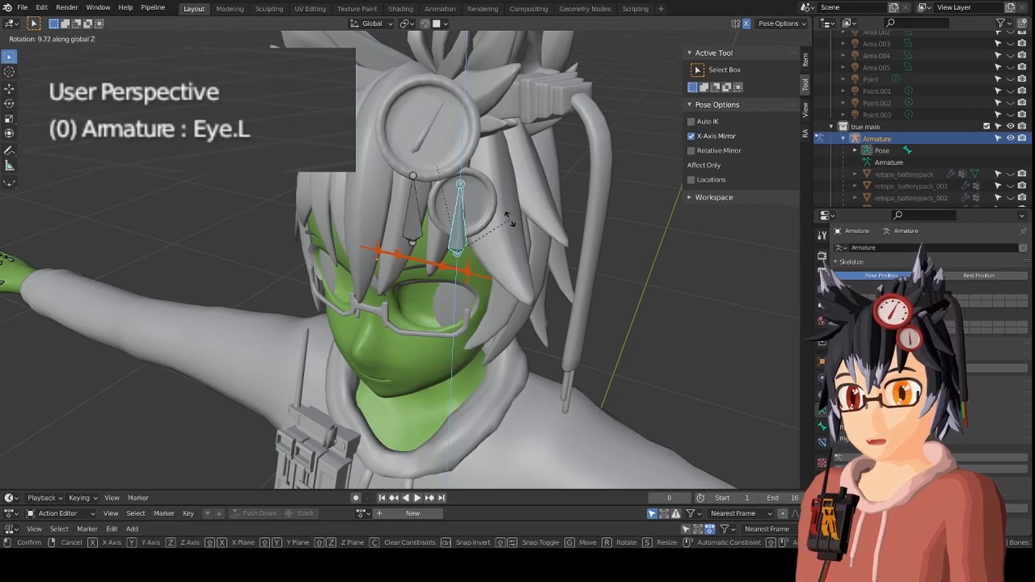
pyautogui.rightClick(501, 240)
# - Examine from several angles how the left eye bone sits relative to the eye mesh and the annotated guides
pyautogui.moveTo(467, 220); pyautogui.dragTo(478, 205, button='middle')
pyautogui.moveTo(458, 247); pyautogui.dragTo(465, 233, button='middle')
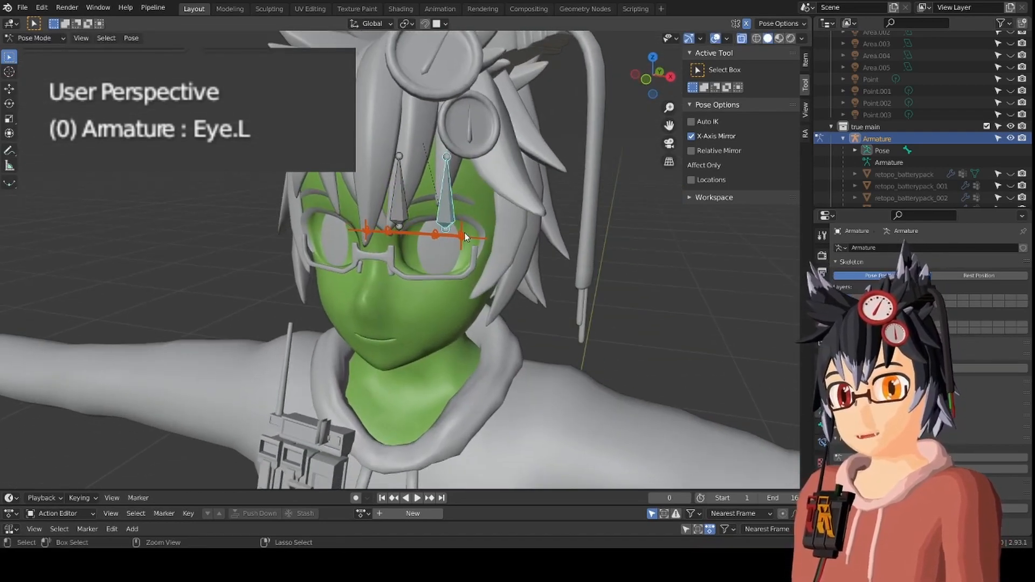
pyautogui.scroll(1, 464, 233)
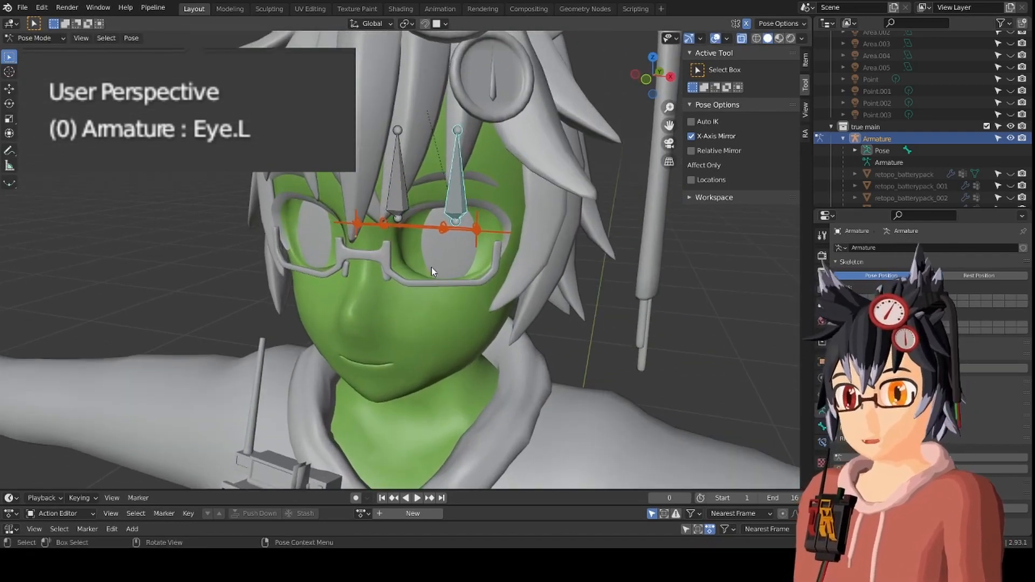
pyautogui.scroll(-4, 437, 262)
pyautogui.scroll(5, 448, 245)
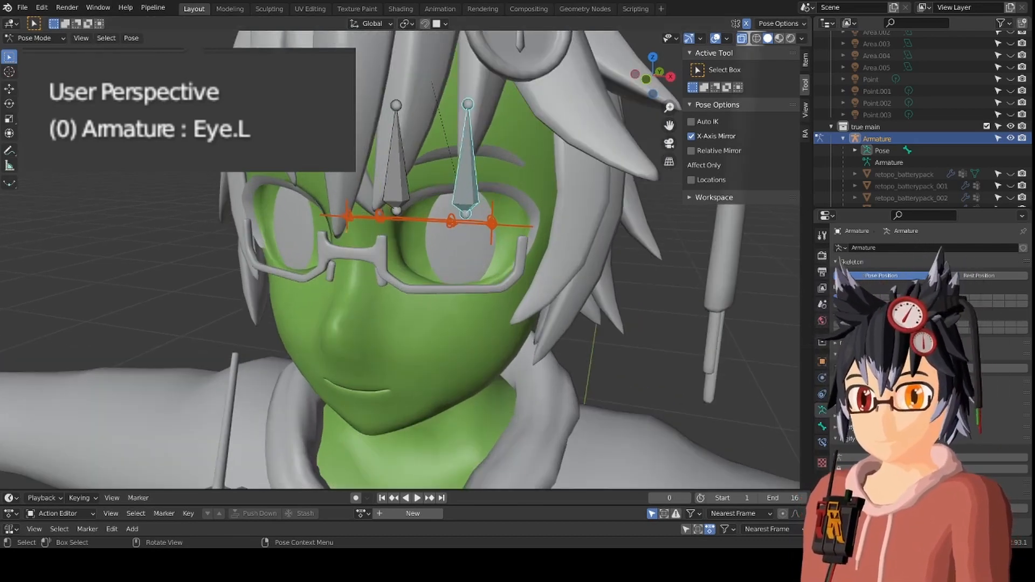
pyautogui.moveTo(448, 225)
pyautogui.mouseDown(button='middle')
pyautogui.moveTo(438, 247)
pyautogui.moveTo(455, 233)
pyautogui.moveTo(409, 227)
pyautogui.moveTo(431, 214)
pyautogui.moveTo(435, 189)
pyautogui.moveTo(494, 245)
pyautogui.moveTo(493, 216)
pyautogui.moveTo(460, 238)
pyautogui.mouseUp(button='middle')
pyautogui.scroll(-2, 431, 211)
pyautogui.scroll(5, 435, 207)
pyautogui.scroll(-2, 493, 243)
pyautogui.scroll(3, 493, 215)
pyautogui.scroll(-3, 460, 238)
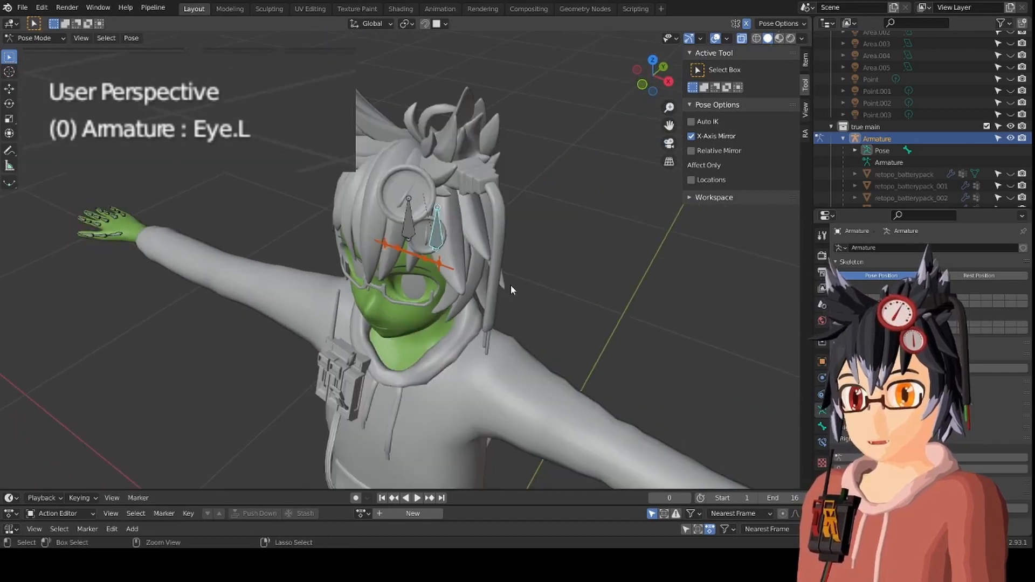
pyautogui.scroll(1, 510, 284)
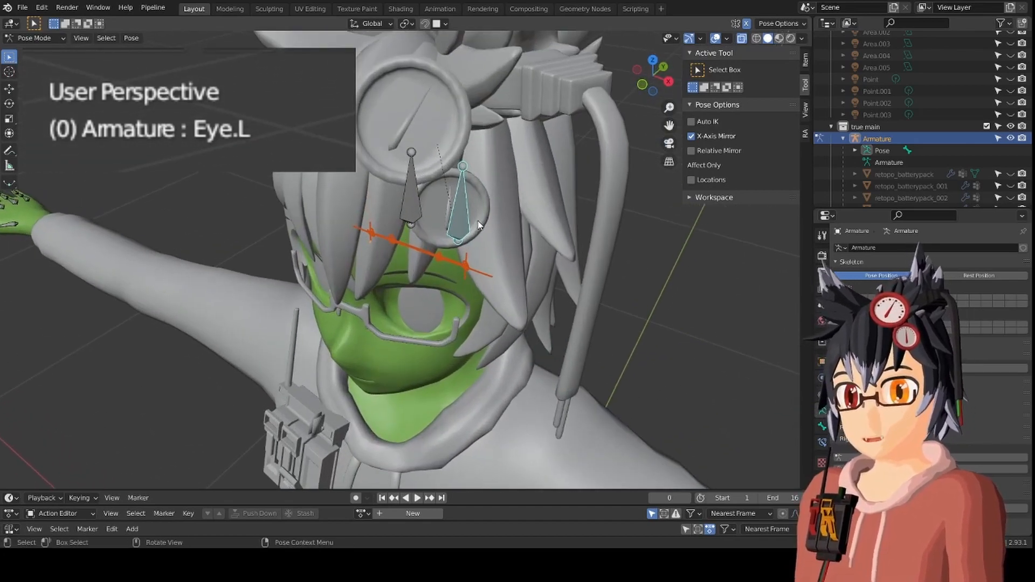
pyautogui.moveTo(479, 225); pyautogui.dragTo(455, 277, button='middle')
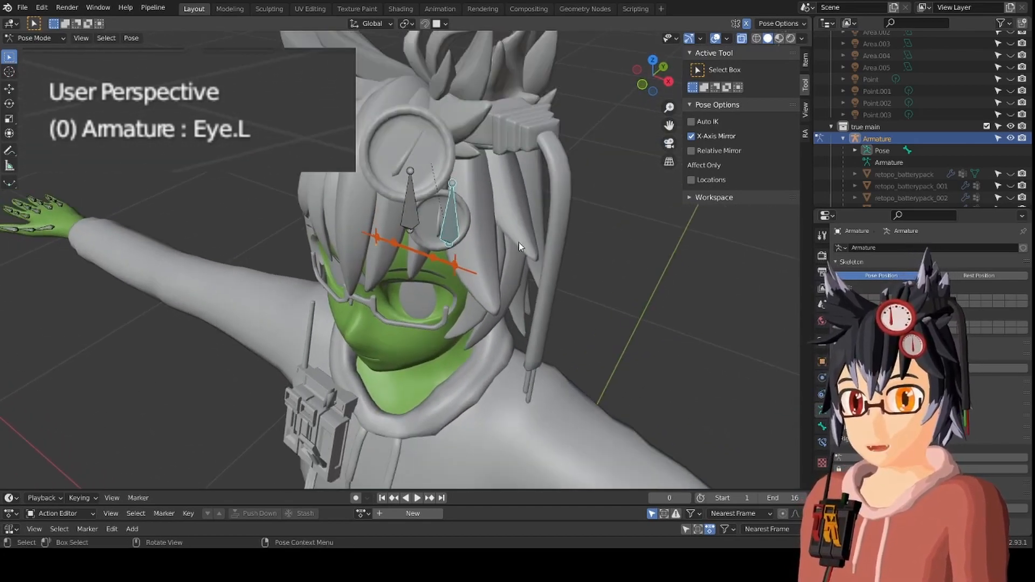
# - Annotate further horizontal strokes across both eyes and around the eye bone bases in the front orthographic view
pyautogui.press('KP_1')
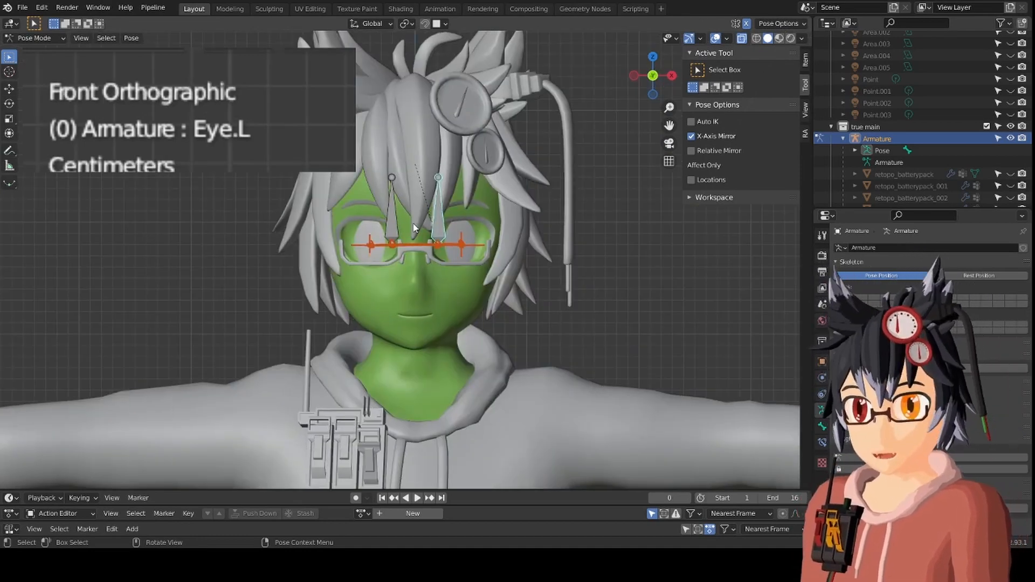
pyautogui.scroll(4, 494, 226)
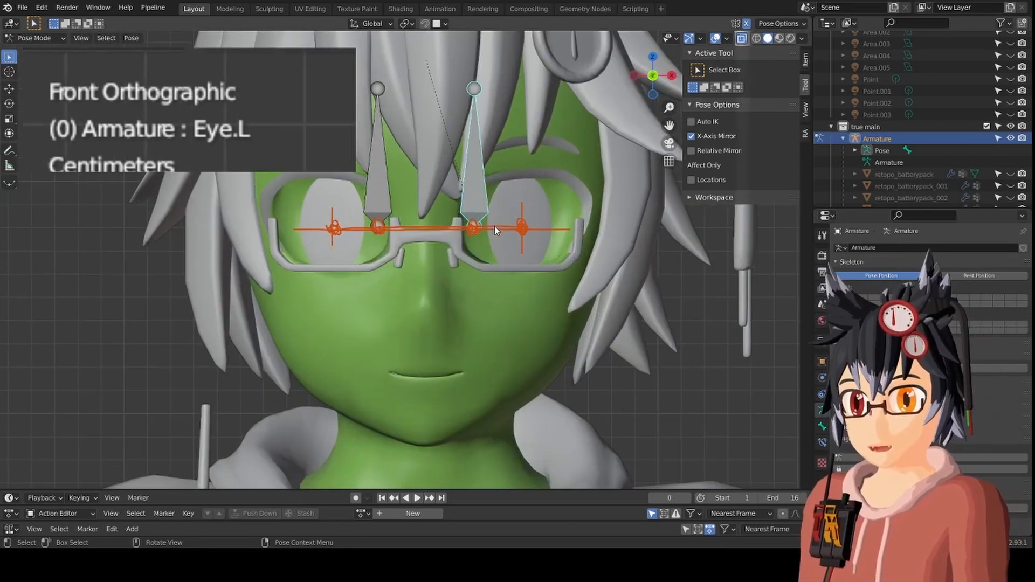
pyautogui.click(10, 151)
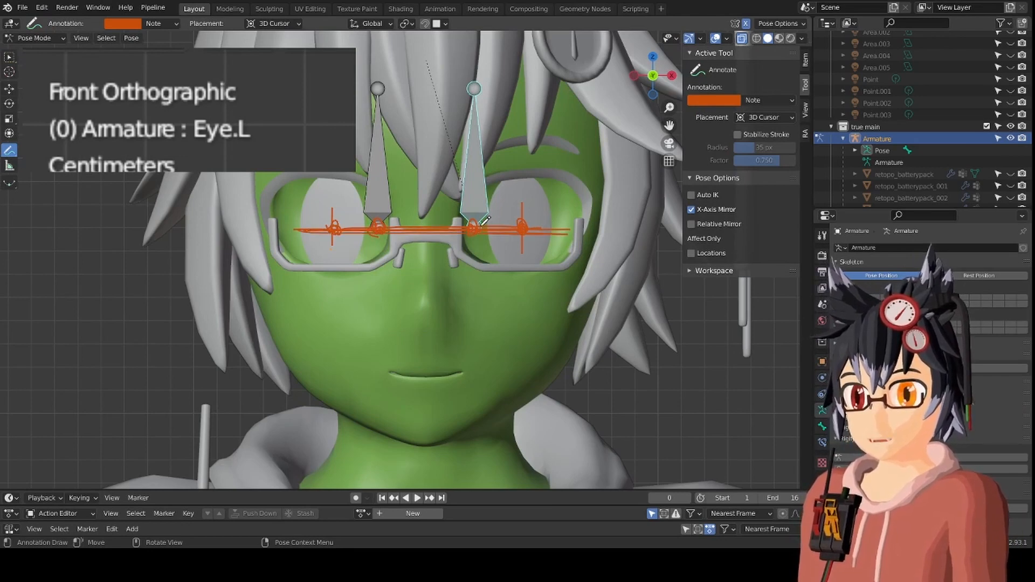
pyautogui.scroll(-1, 504, 229)
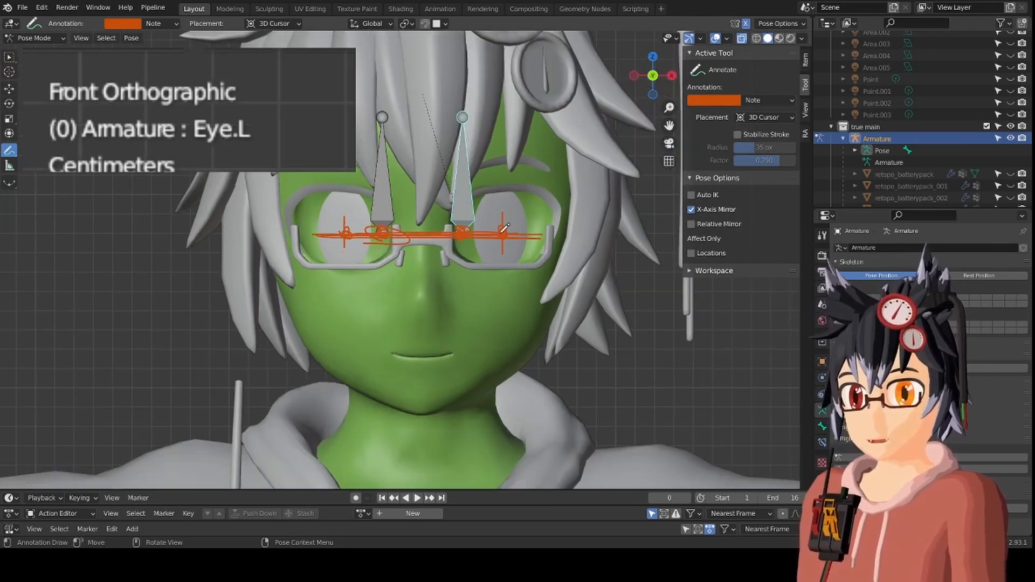
# - Return to the Select Box tool and test rotating the left eye bone about the Z axis
pyautogui.moveTo(425, 250); pyautogui.dragTo(431, 247, button='middle')
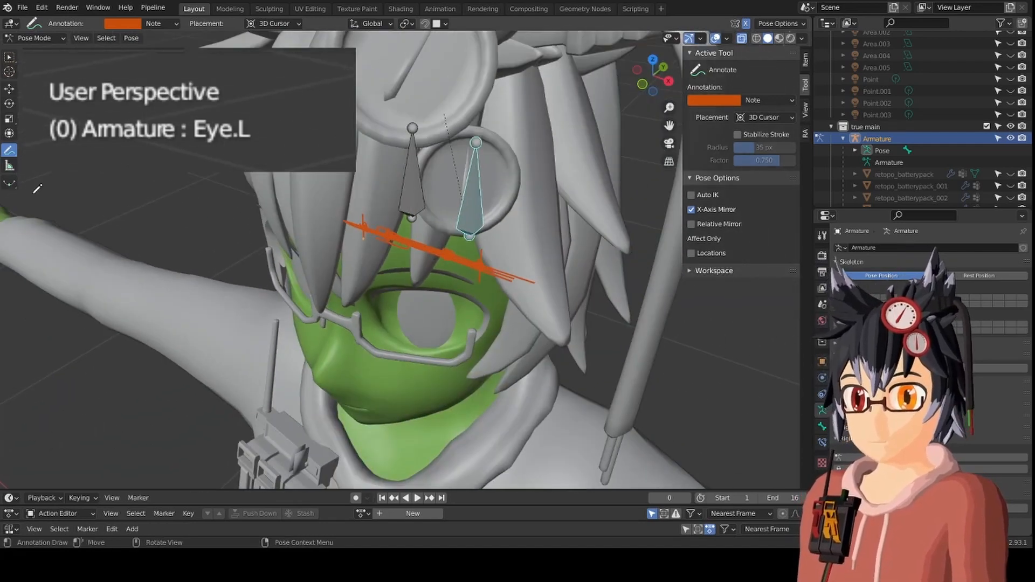
pyautogui.press('w')
pyautogui.scroll(4, 511, 245)
pyautogui.scroll(-8, 469, 300)
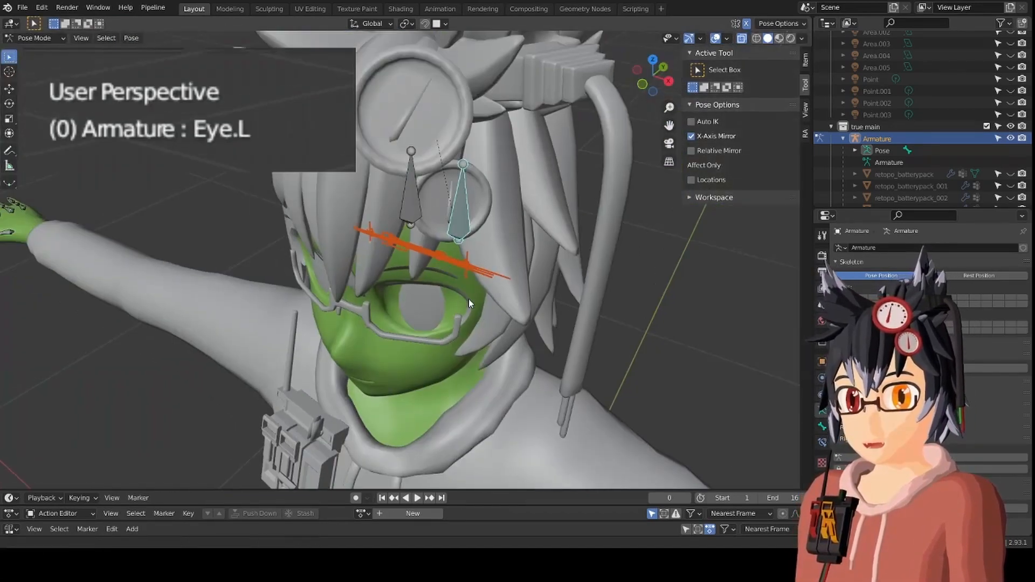
pyautogui.scroll(2, 498, 270)
pyautogui.click(498, 270)
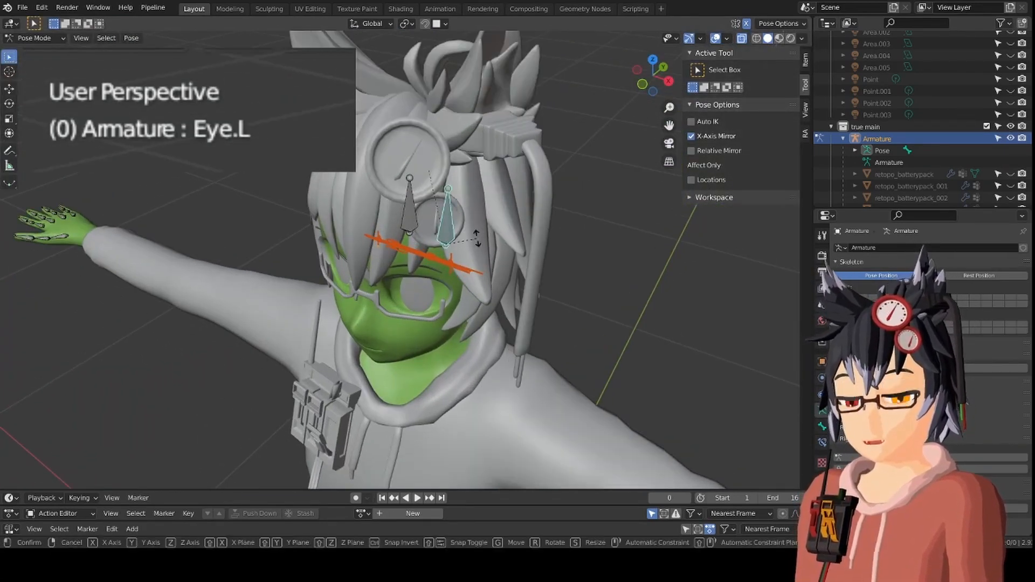
pyautogui.press('z')
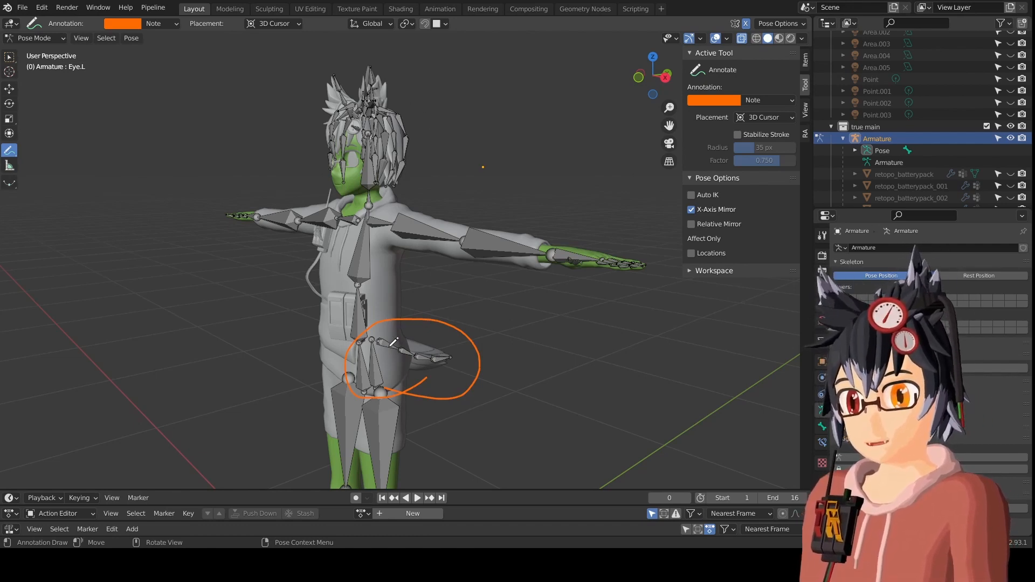
# - Annotate loops around the bones of the hanging head cable and the hair and ear bones on the head
pyautogui.moveTo(365, 322); pyautogui.dragTo(453, 328, button='middle')
pyautogui.keyDown('shift'); pyautogui.moveTo(434, 106); pyautogui.dragTo(454, 276, button='middle'); pyautogui.keyUp('shift')
pyautogui.scroll(1, 454, 276)
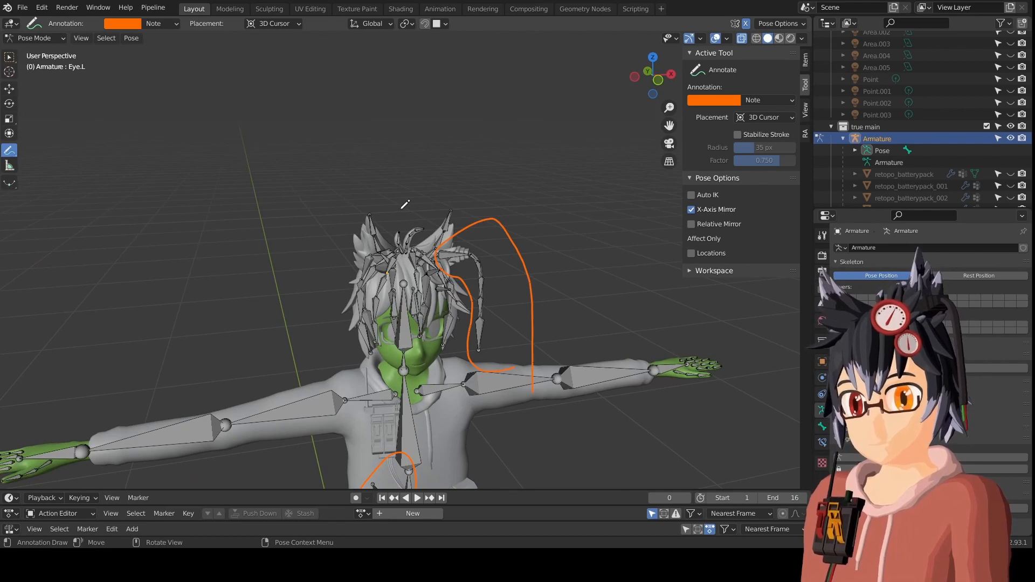
pyautogui.moveTo(437, 231); pyautogui.dragTo(441, 213, button='middle')
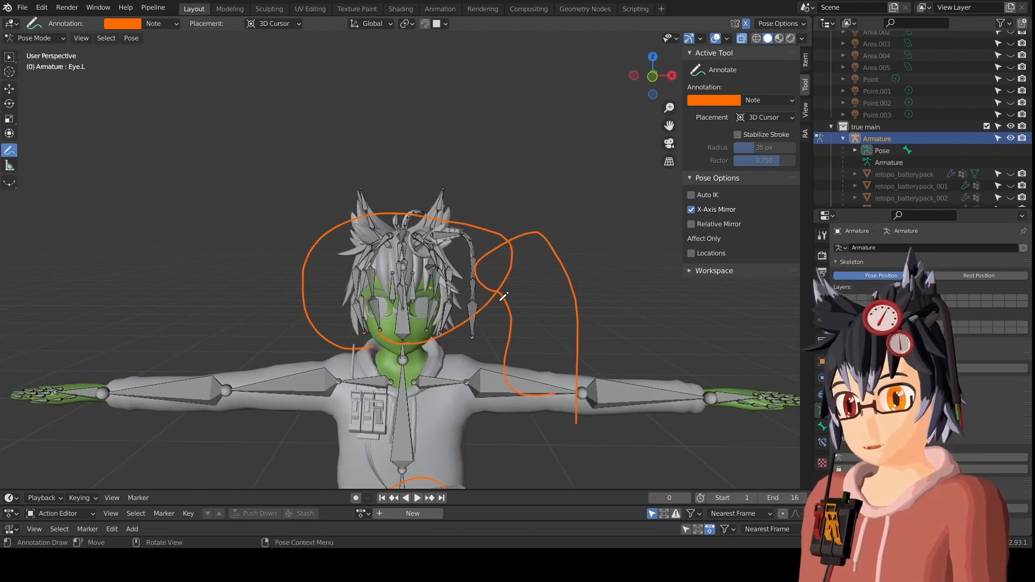
pyautogui.moveTo(376, 278); pyautogui.dragTo(305, 275, button='middle')
pyautogui.keyDown('shift'); pyautogui.moveTo(305, 275); pyautogui.dragTo(324, 194, button='middle'); pyautogui.keyUp('shift')
pyautogui.scroll(-2, 367, 232)
pyautogui.moveTo(368, 235); pyautogui.dragTo(409, 251, button='middle')
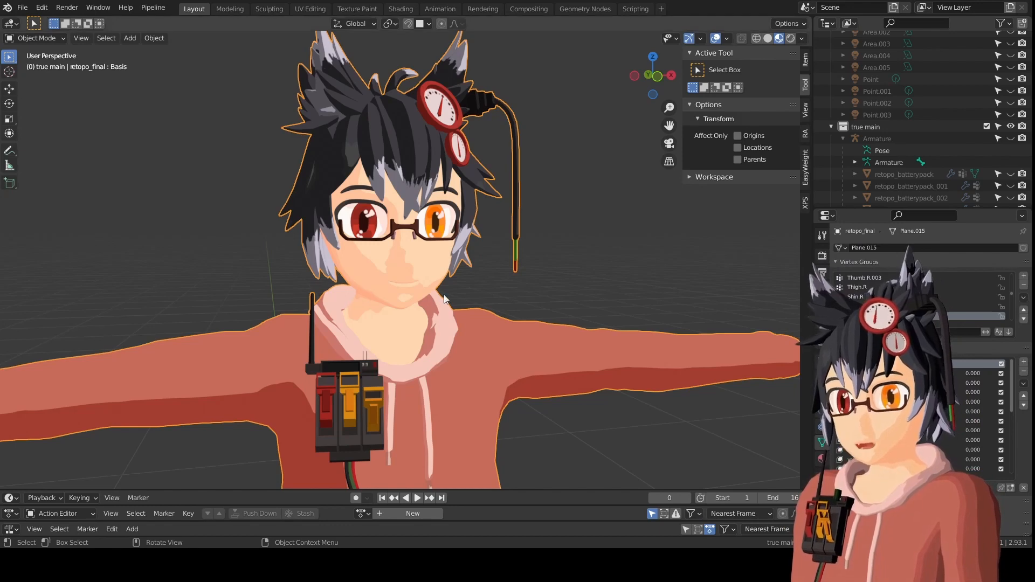
# - Preview the vrc.blink_left shape key on the retopo_final mesh at 1.000, and reset it to 0
pyautogui.scroll(2, 426, 301)
pyautogui.click(955, 373)
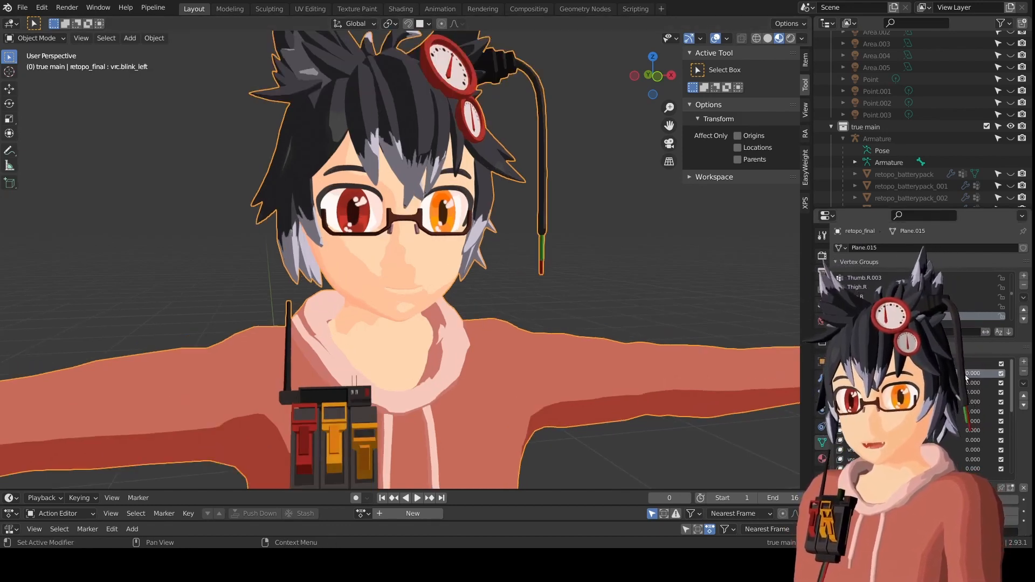
pyautogui.moveTo(914, 500); pyautogui.dragTo(1018, 499)
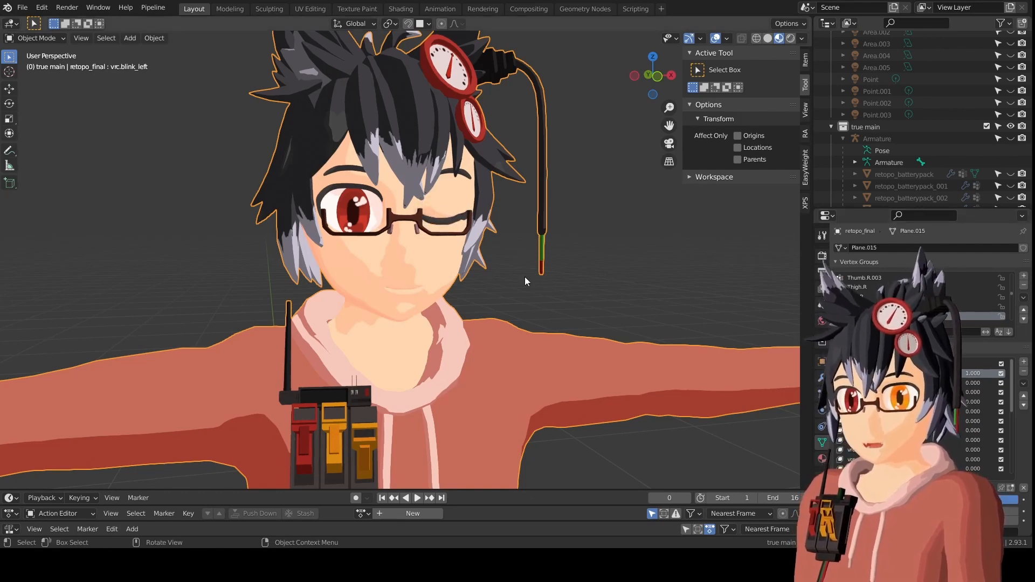
pyautogui.moveTo(982, 373); pyautogui.dragTo(925, 373)
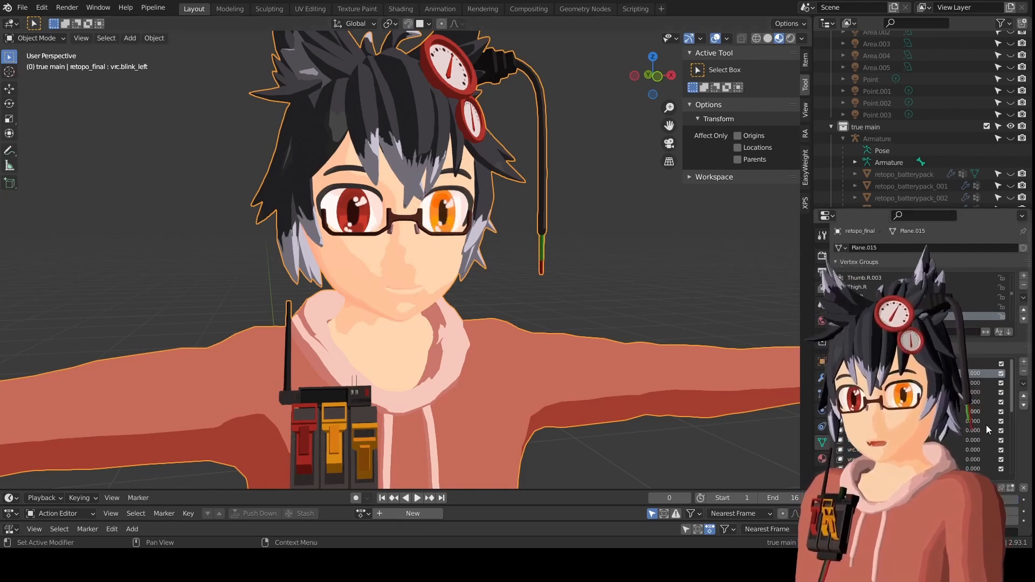
# - Preview the vrc.v_aa mouth shape key at 1.000, reset it to 0, and deselect the mesh
pyautogui.click(890, 411)
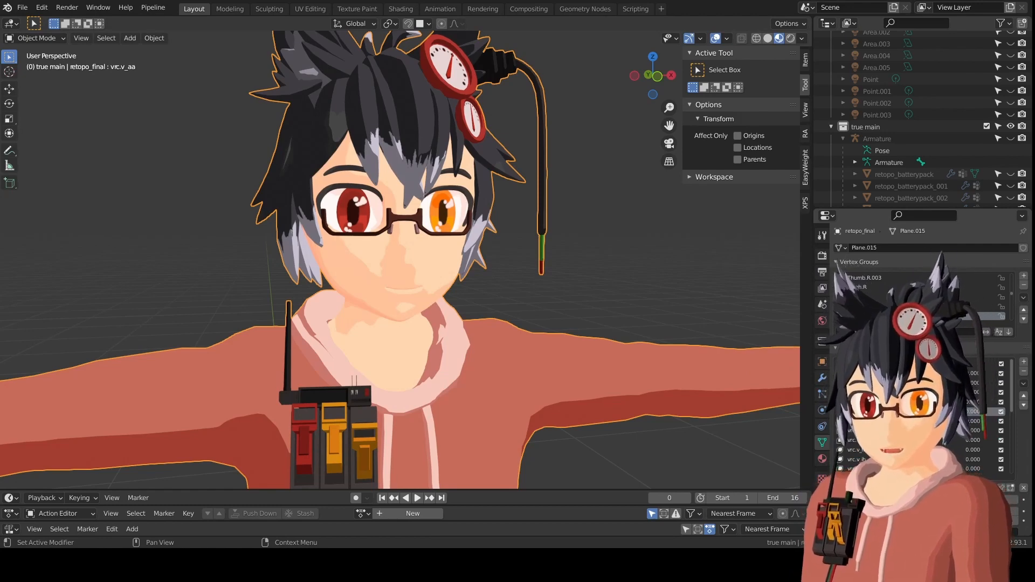
pyautogui.scroll(1, 553, 315)
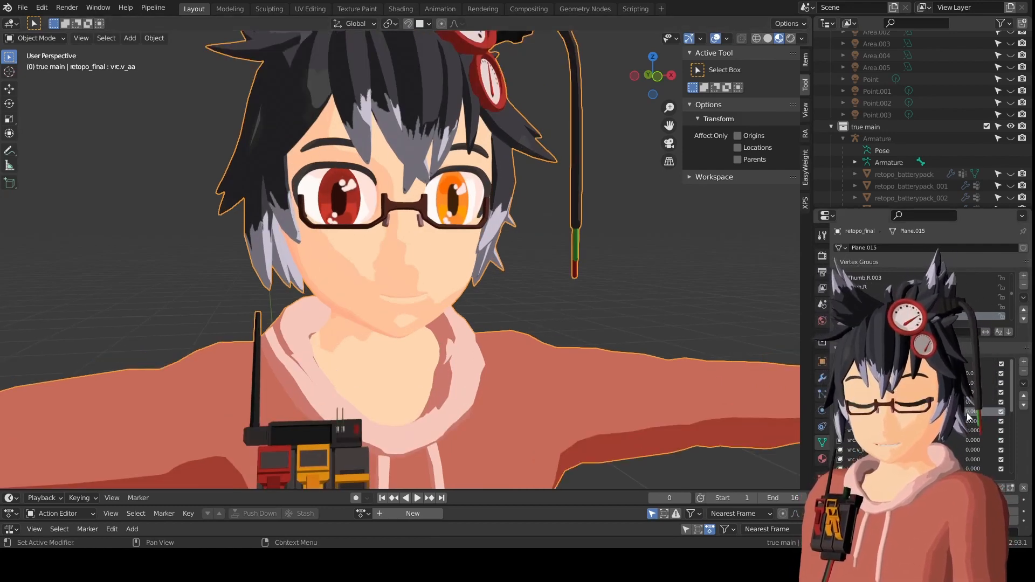
pyautogui.moveTo(972, 412); pyautogui.dragTo(1003, 412)
pyautogui.scroll(-1, 370, 308)
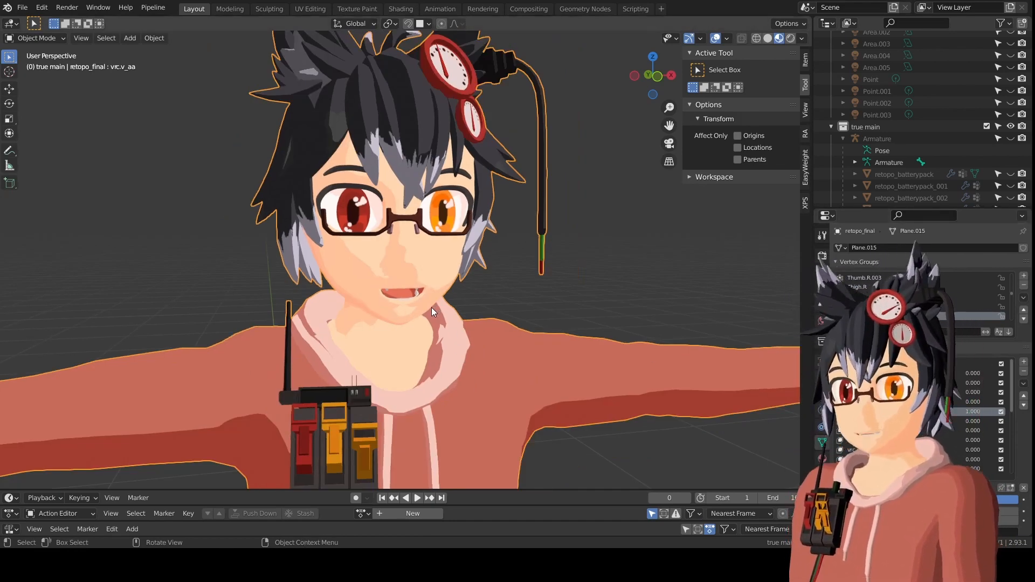
pyautogui.moveTo(972, 412); pyautogui.dragTo(917, 412)
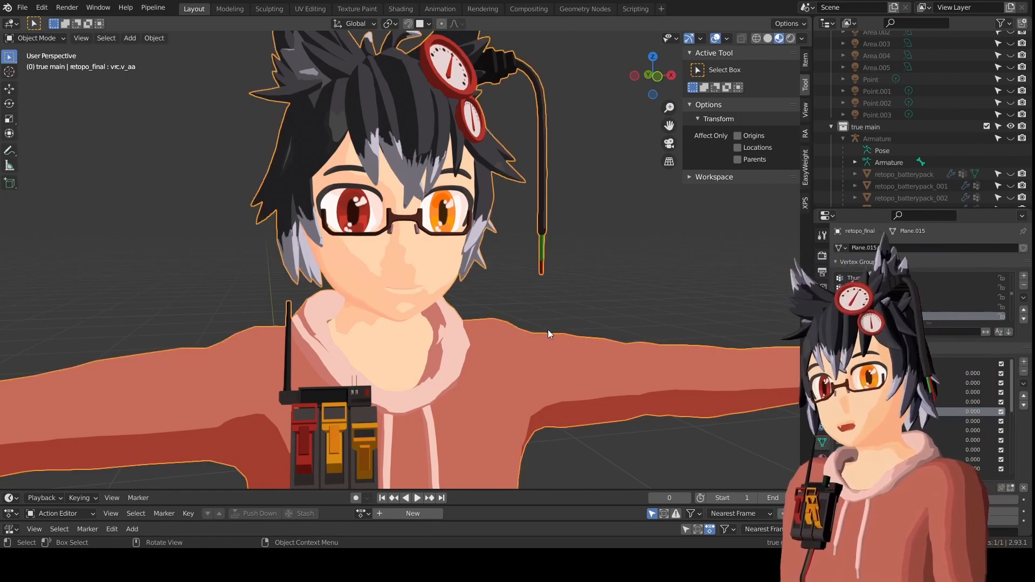
pyautogui.click(554, 314)
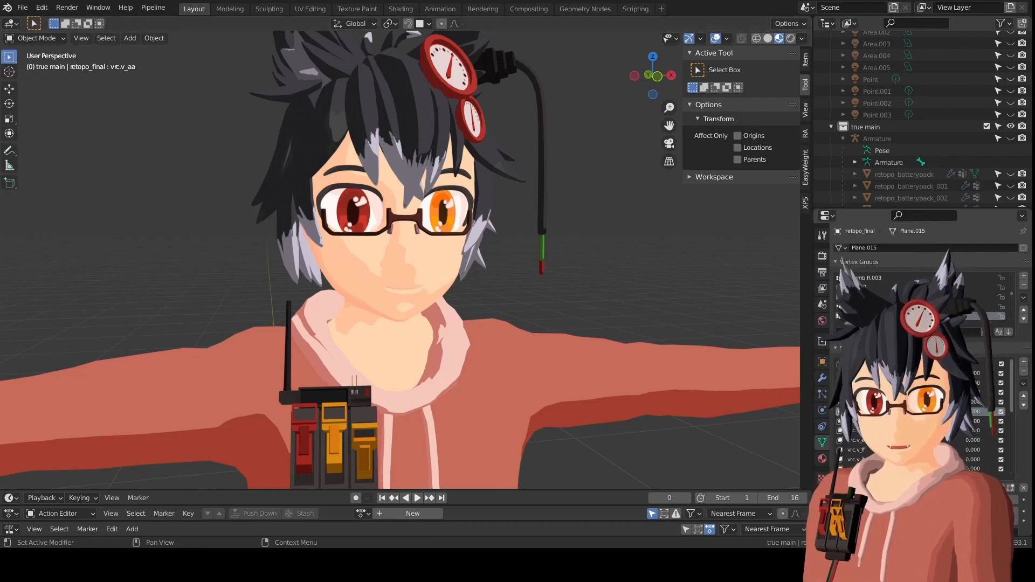
# - Preview the Brows up and Brows down shape keys at 1.000, resetting each to 0
pyautogui.moveTo(973, 421)
pyautogui.mouseDown()
pyautogui.moveTo(993, 421)
pyautogui.moveTo(973, 421)
pyautogui.mouseUp()
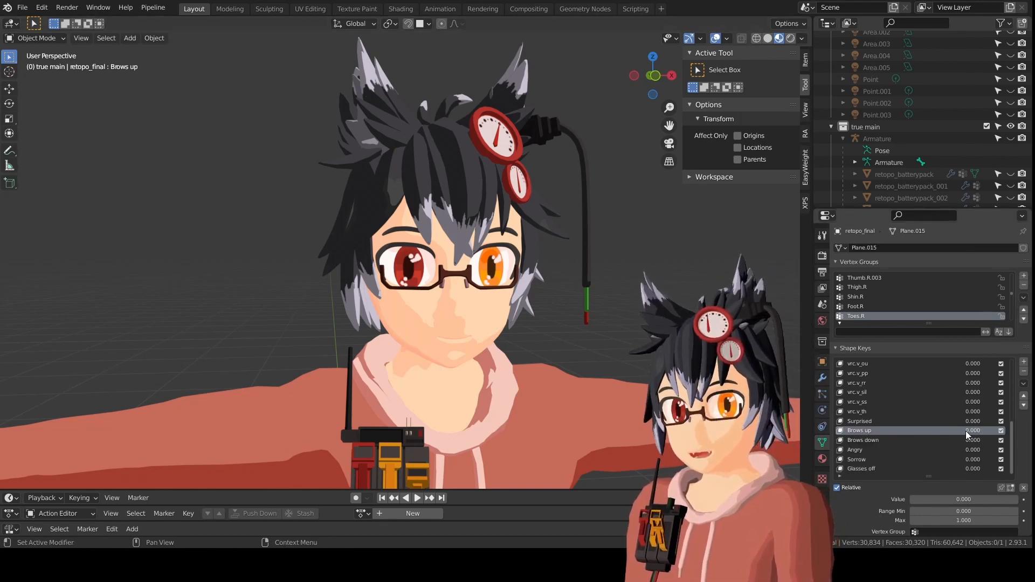
pyautogui.moveTo(965, 431); pyautogui.dragTo(1008, 431)
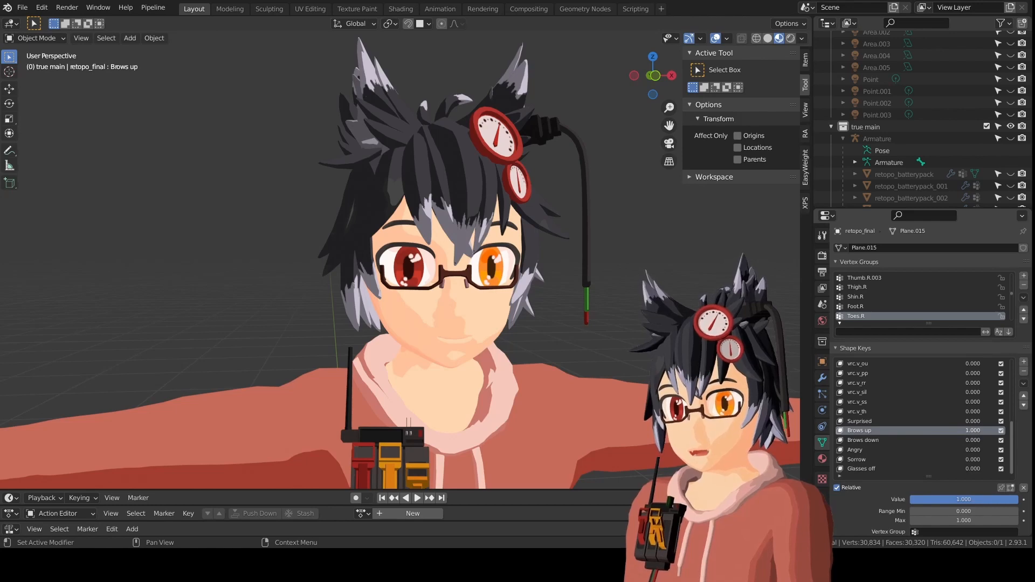
pyautogui.click(895, 441)
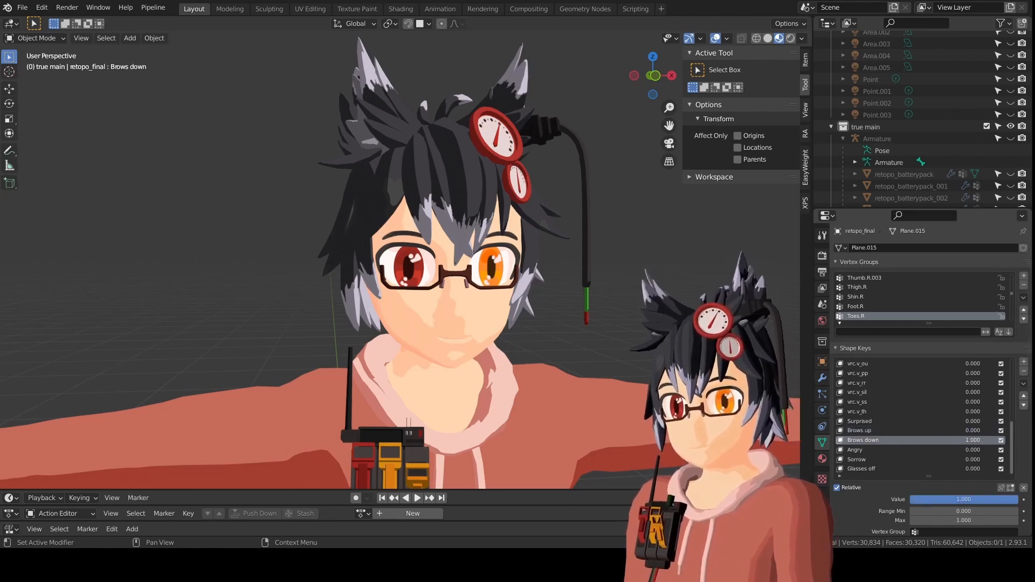
pyautogui.moveTo(1009, 441)
pyautogui.mouseDown()
pyautogui.moveTo(966, 441)
pyautogui.moveTo(1008, 451)
pyautogui.mouseUp()
# - Preview the Angry shape key at 1.000, reset it to 0, and preview the Sorrow shape key the same way
pyautogui.click(901, 451)
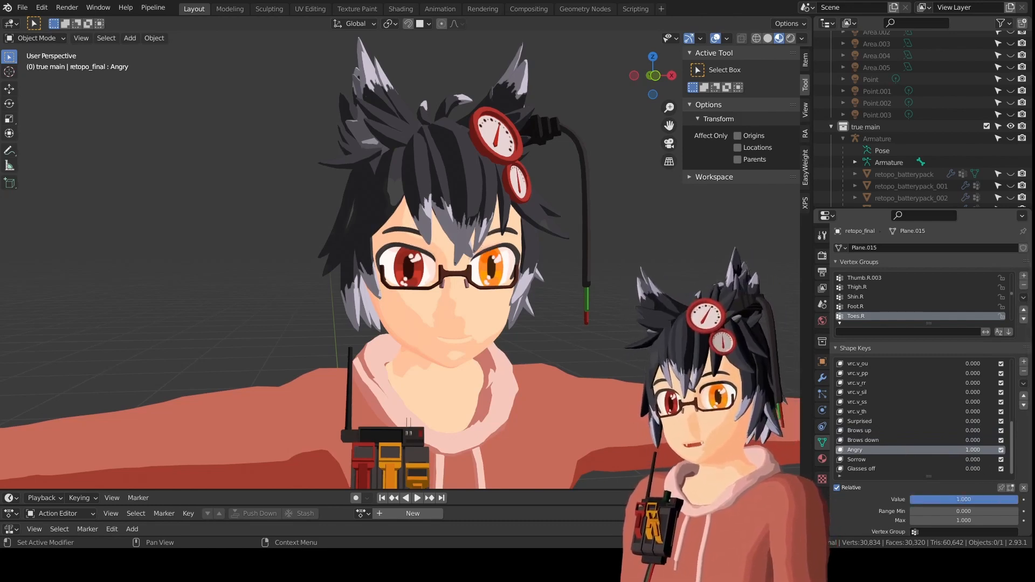
pyautogui.moveTo(1009, 450); pyautogui.dragTo(970, 451)
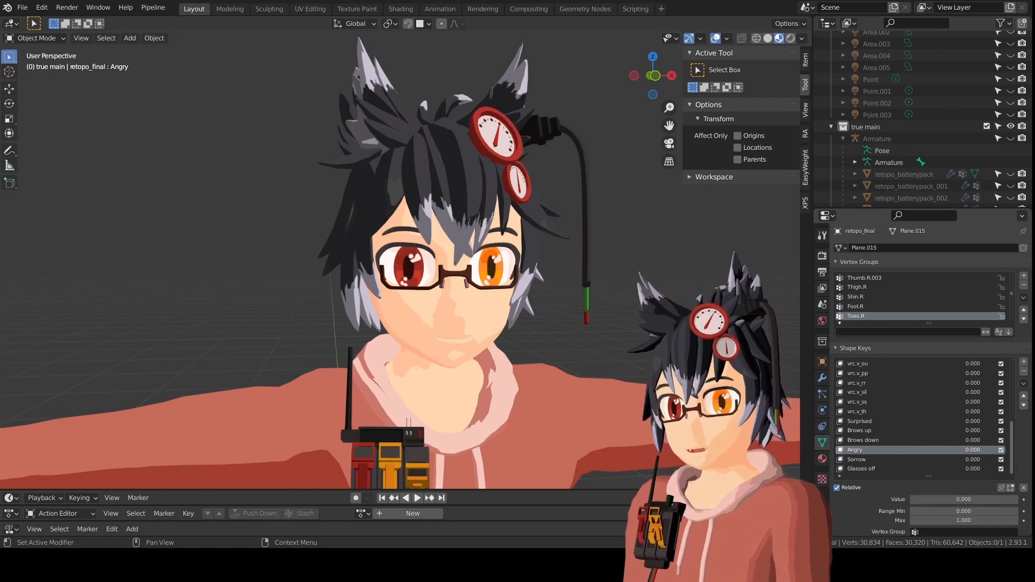
pyautogui.click(921, 459)
pyautogui.moveTo(970, 460)
pyautogui.mouseDown()
pyautogui.moveTo(1008, 460)
pyautogui.moveTo(970, 459)
pyautogui.mouseUp()
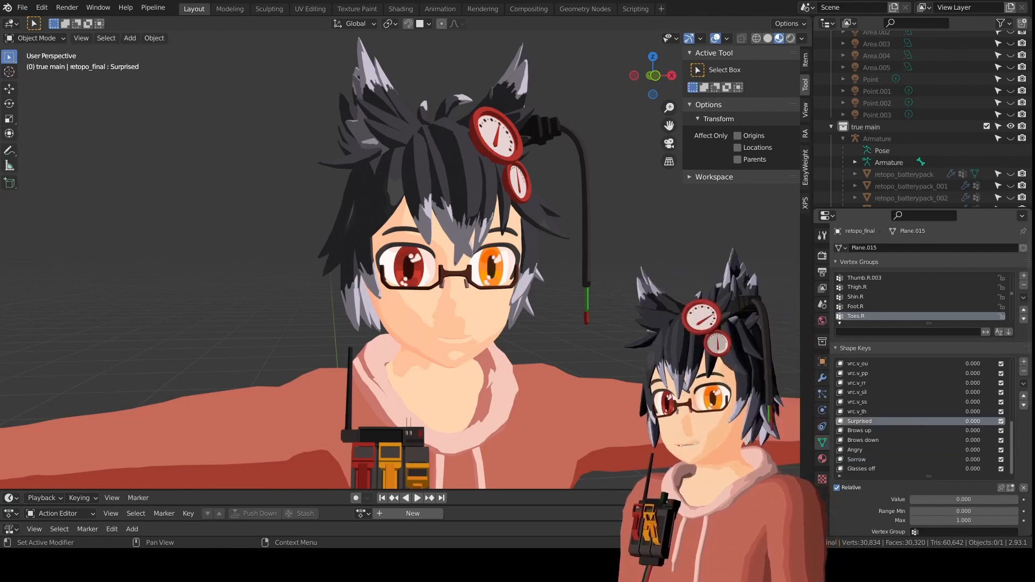
# - Preview the Surprised and Glasses off shape keys, and reset both to 0
pyautogui.moveTo(970, 421); pyautogui.dragTo(948, 421)
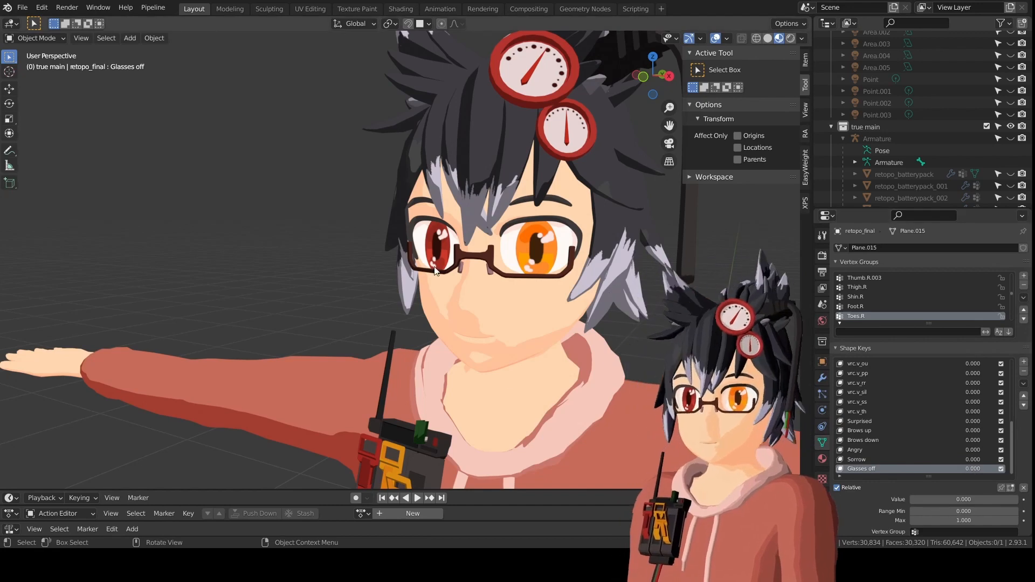
pyautogui.moveTo(923, 500)
pyautogui.mouseDown()
pyautogui.moveTo(1019, 500)
pyautogui.moveTo(911, 499)
pyautogui.mouseUp()
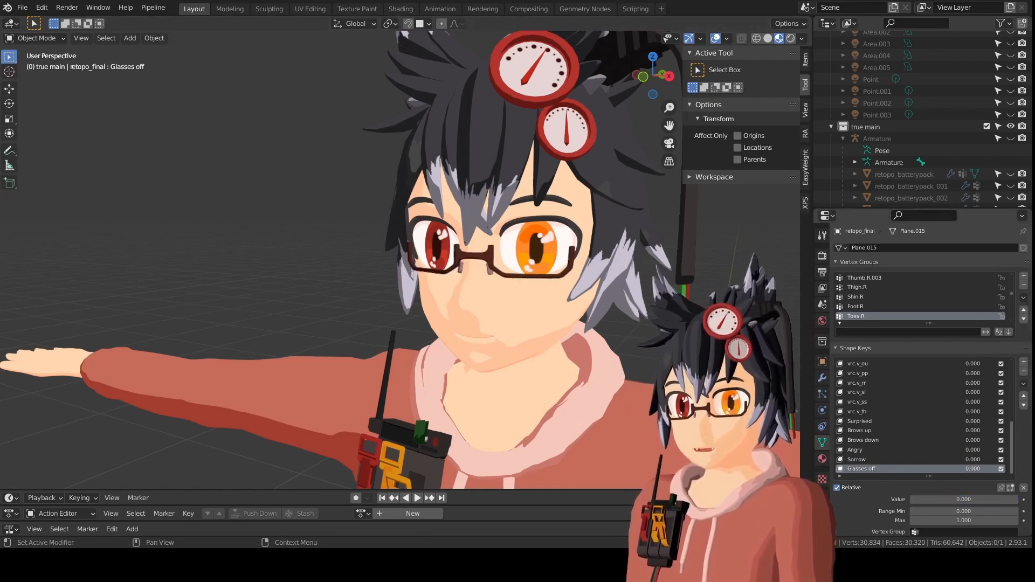